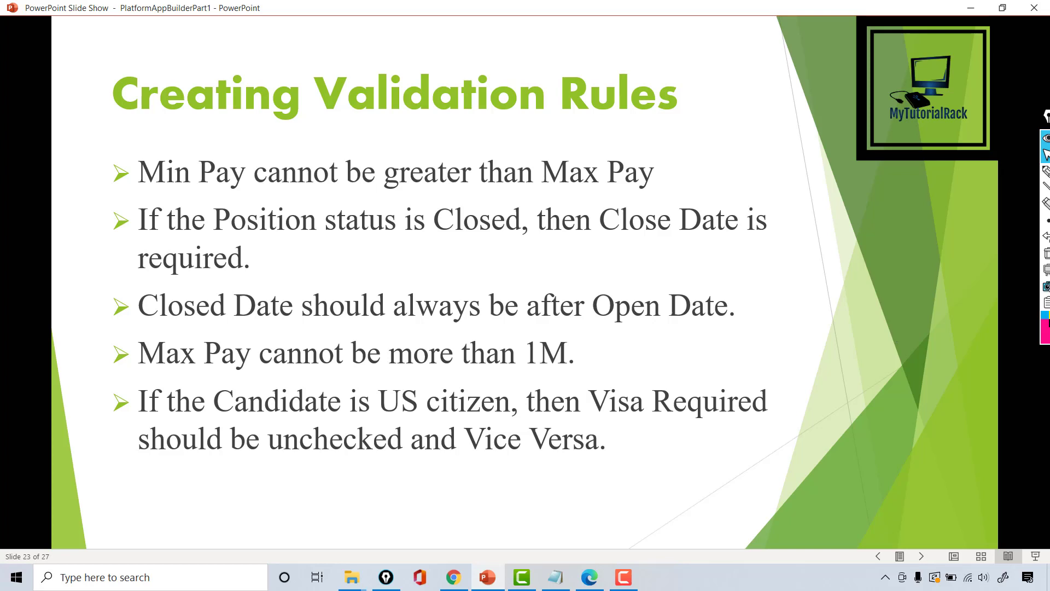
# Step: Underline the "Min Pay cannot be greater than Max Pay" rule on the slide and clear the annotation
pyautogui.click(1046, 172)
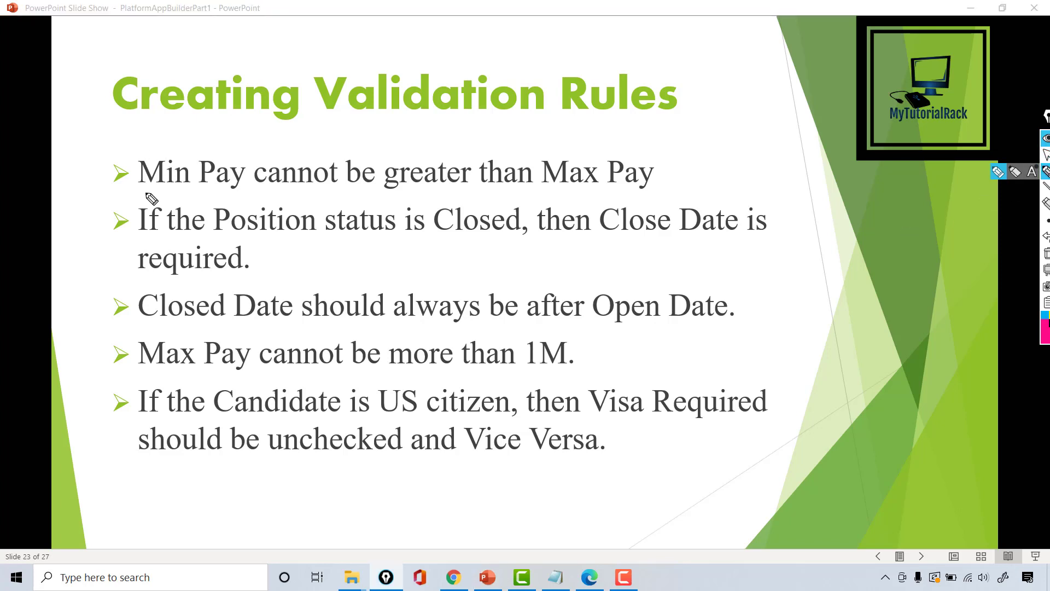
pyautogui.moveTo(142, 192); pyautogui.dragTo(635, 190)
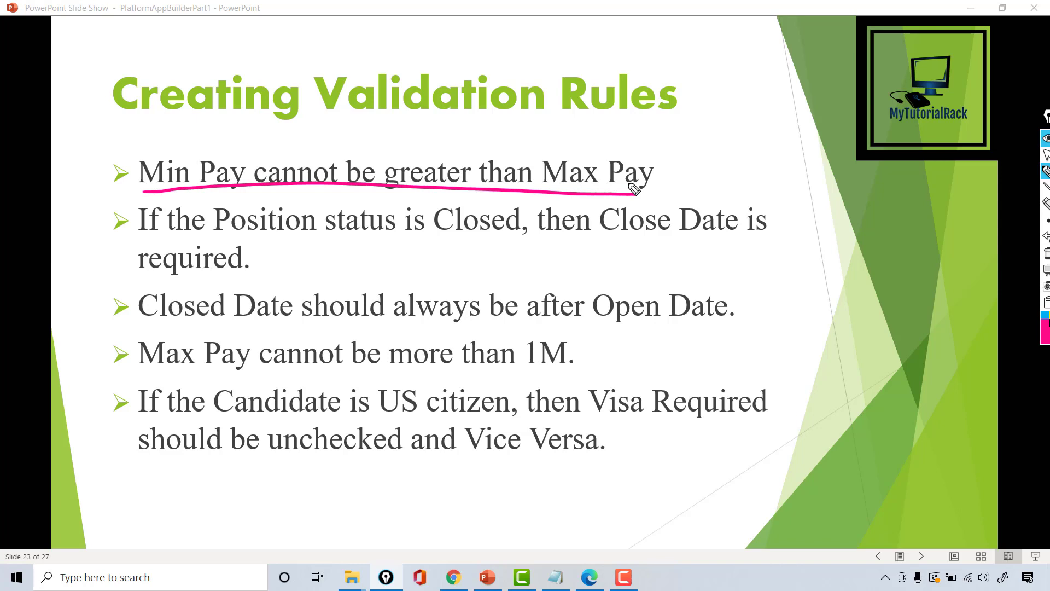
pyautogui.click(1044, 253)
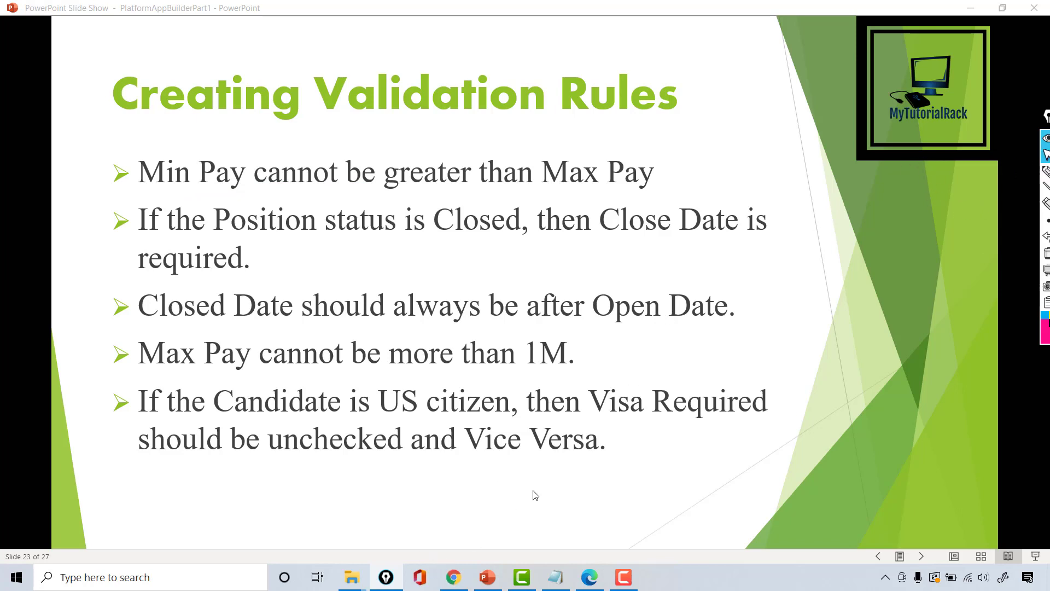
# Step: Switch to Salesforce in Chrome and start a new position titled Business Analyst, with location Austin, TX and travel required
pyautogui.click(459, 581)
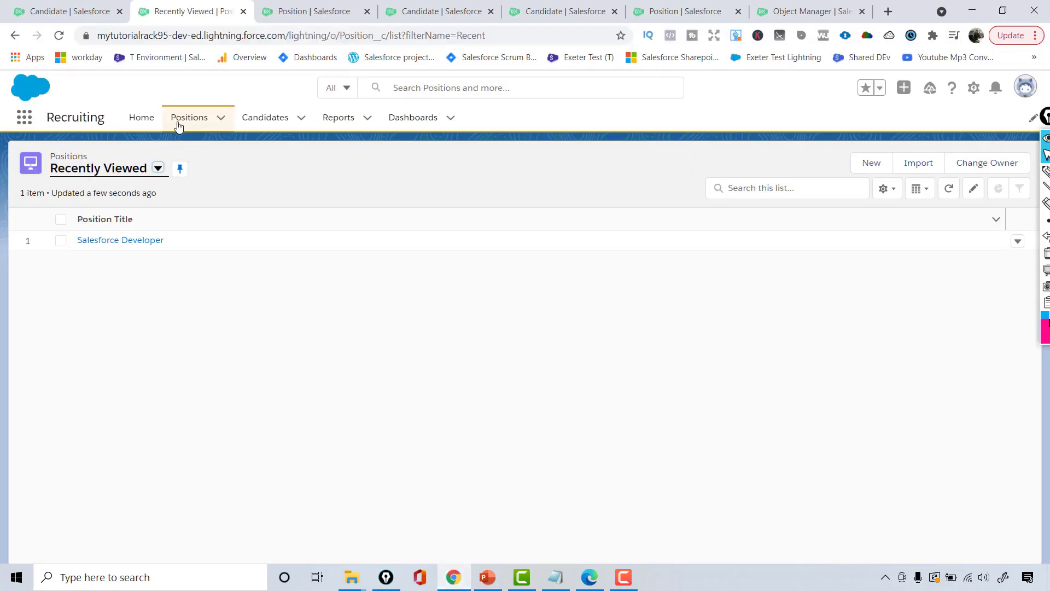
pyautogui.click(869, 163)
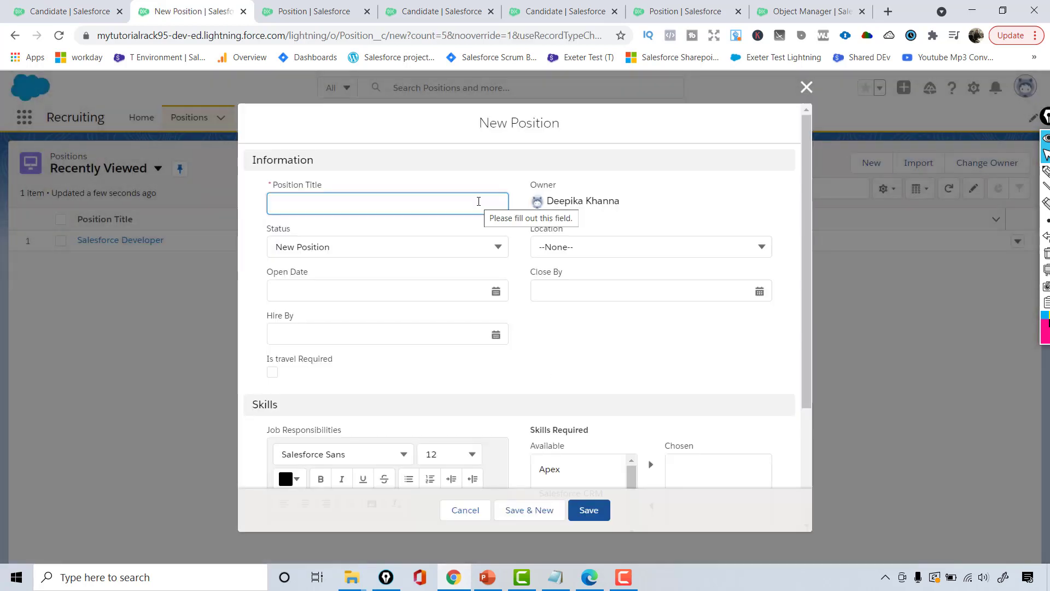
pyautogui.write('Business ')
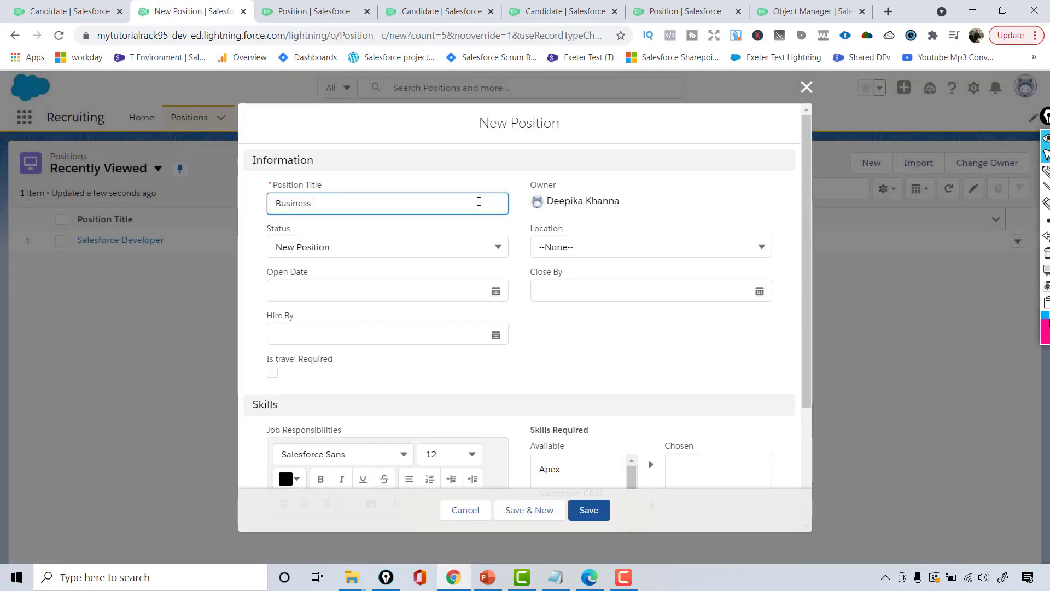
pyautogui.write('Analyst')
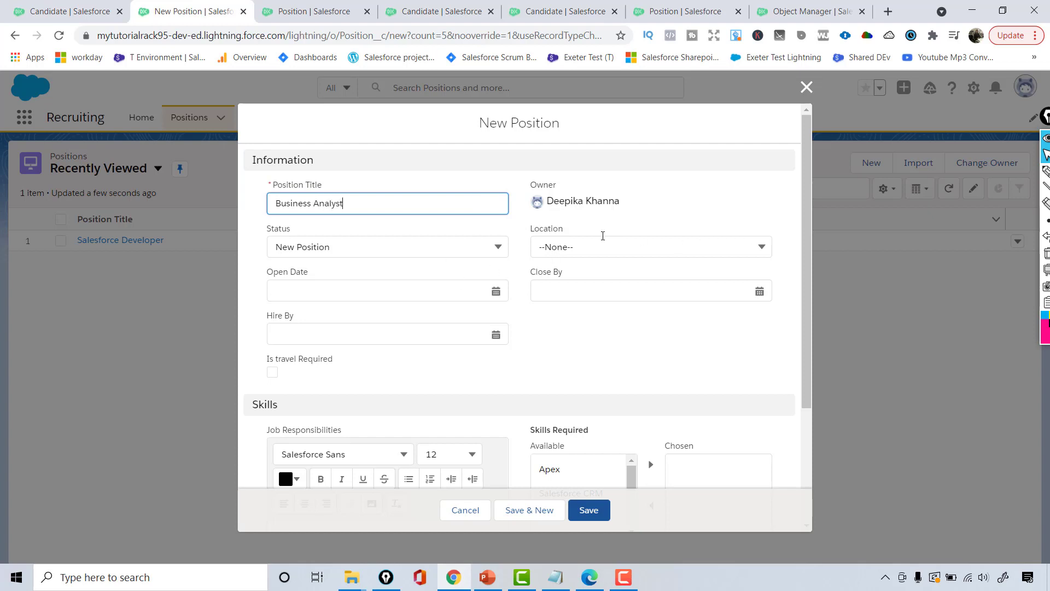
pyautogui.click(593, 246)
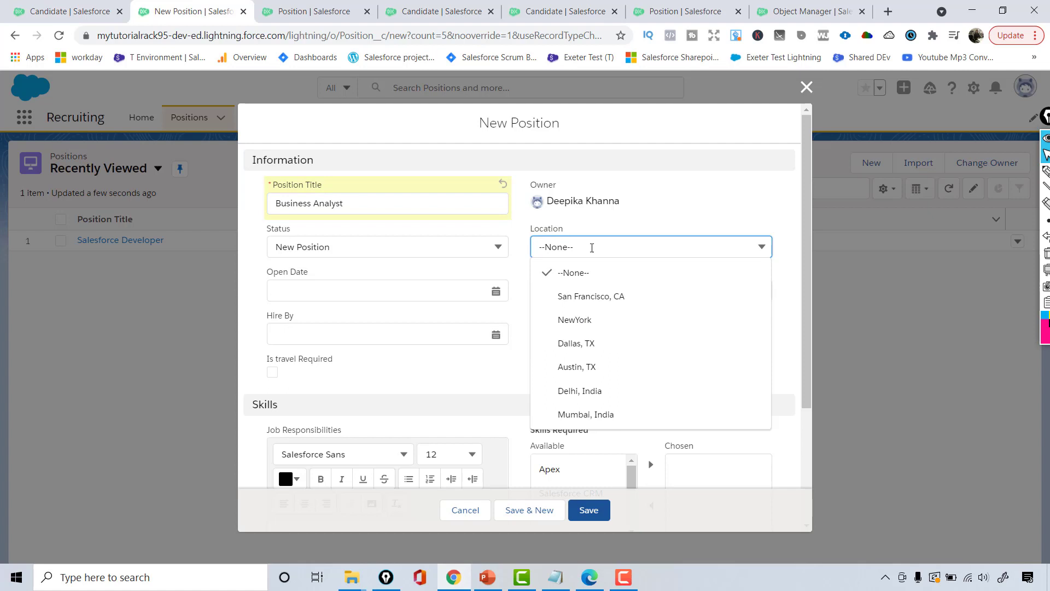
pyautogui.click(584, 368)
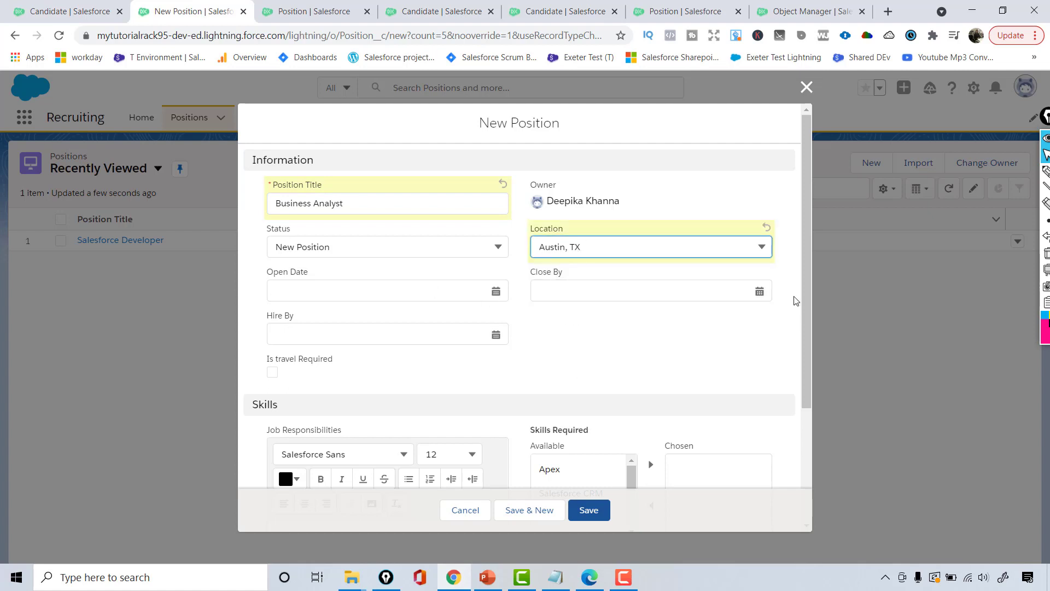
pyautogui.moveTo(803, 246); pyautogui.dragTo(815, 324)
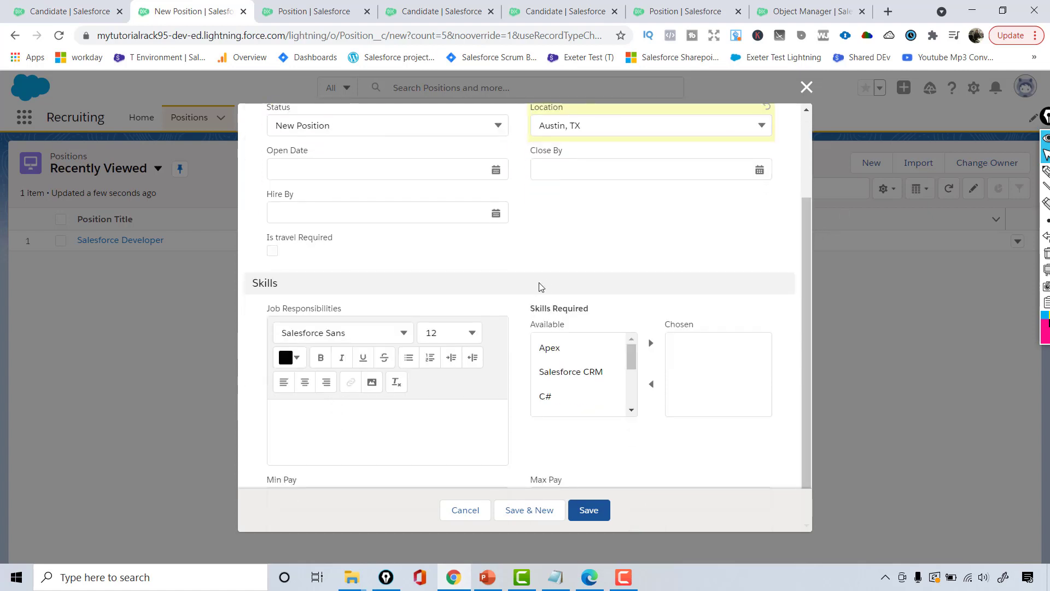
pyautogui.click(272, 250)
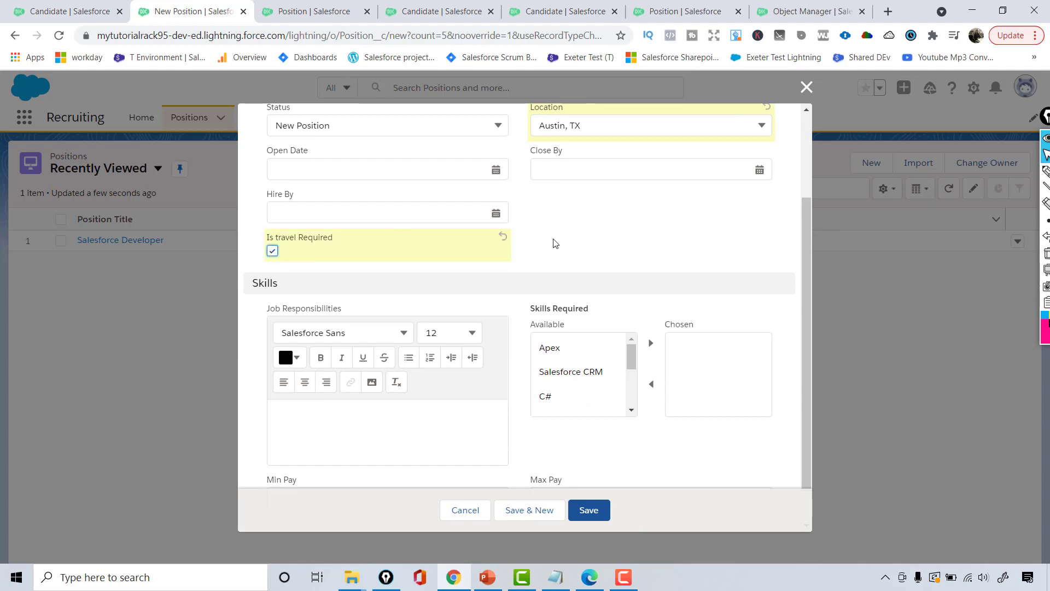
# Step: Set the position's Min Pay to 90000 and Max Pay to 60000, and save the record
pyautogui.moveTo(812, 303); pyautogui.dragTo(812, 366)
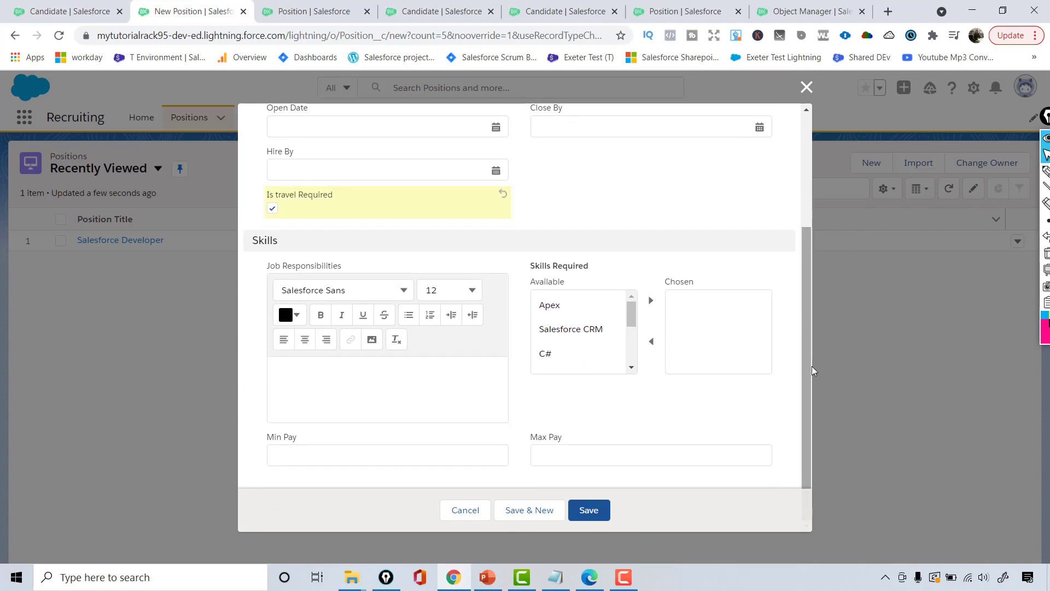
pyautogui.click(436, 461)
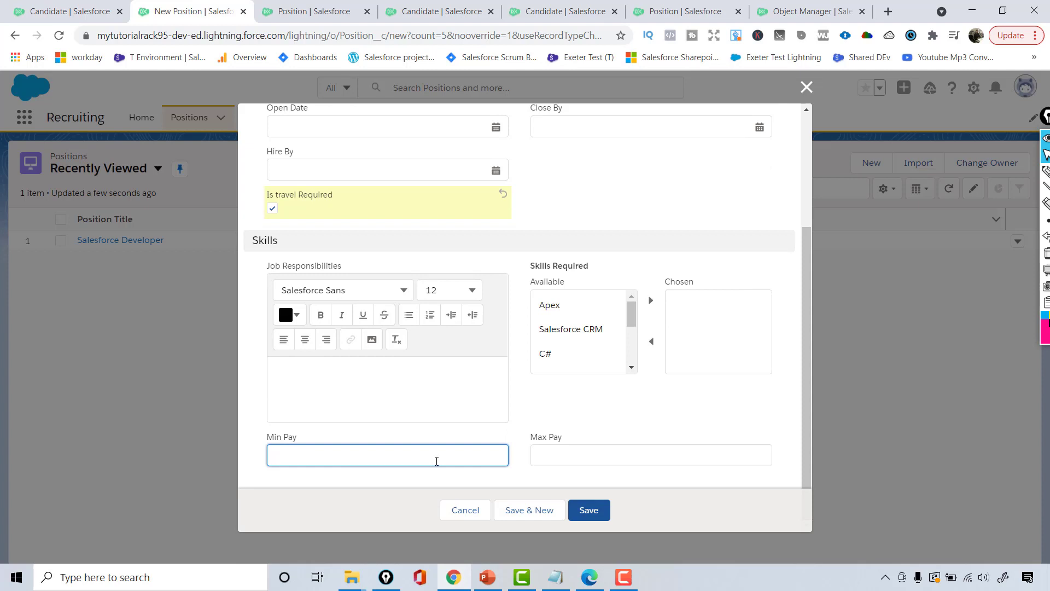
pyautogui.write('90000')
pyautogui.click(600, 462)
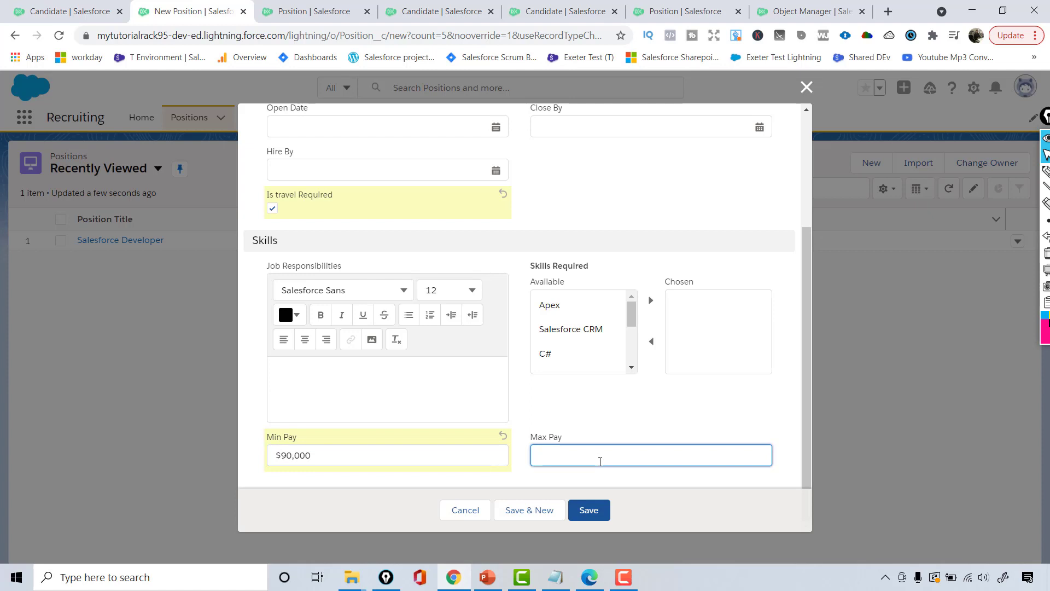
pyautogui.write('60000')
pyautogui.hotkey('ctrl', 'a')
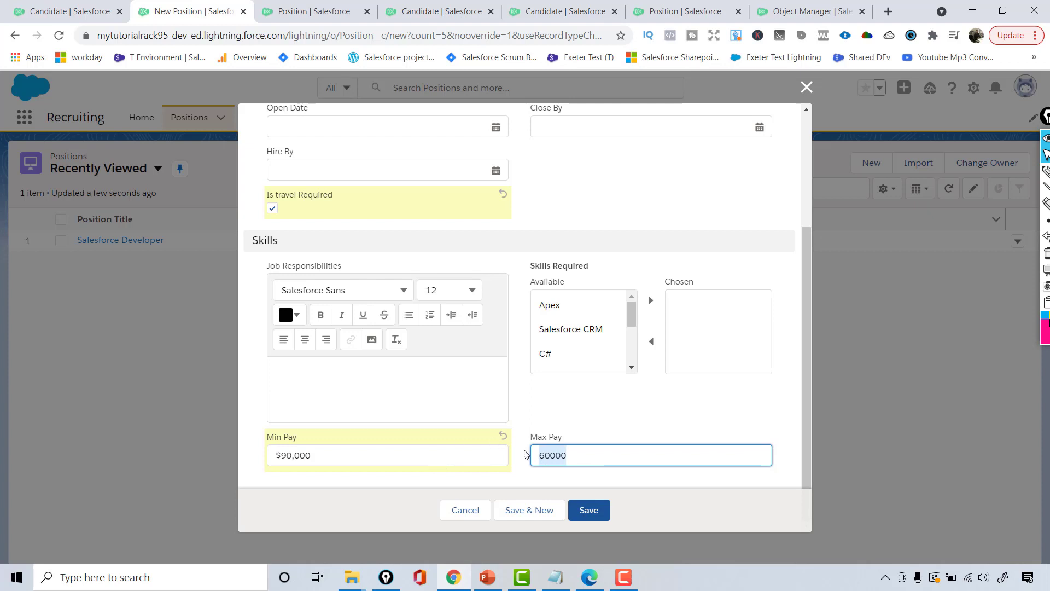
pyautogui.moveTo(567, 436); pyautogui.dragTo(528, 438)
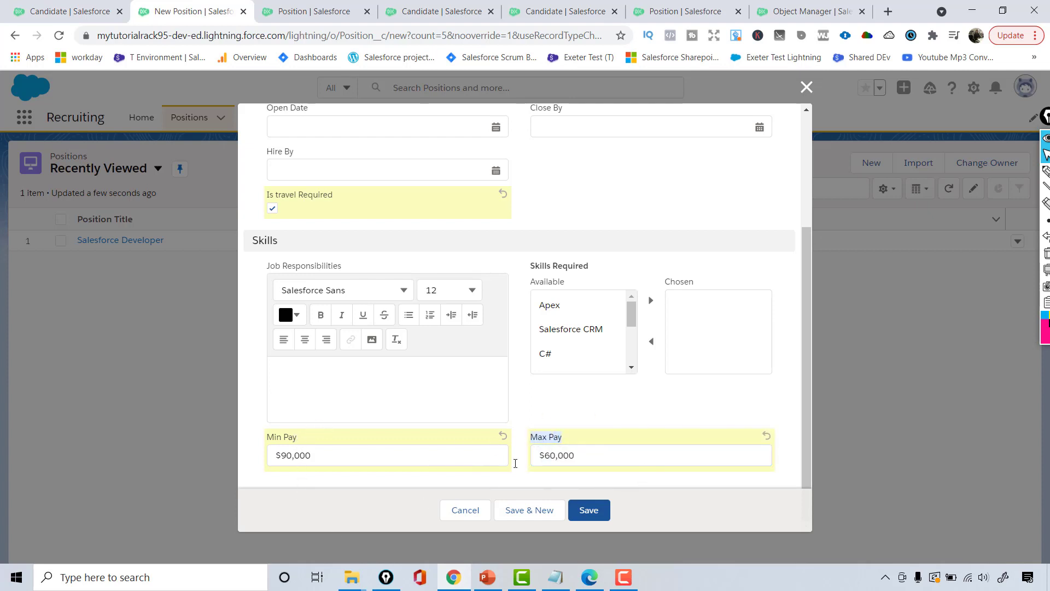
pyautogui.click(589, 511)
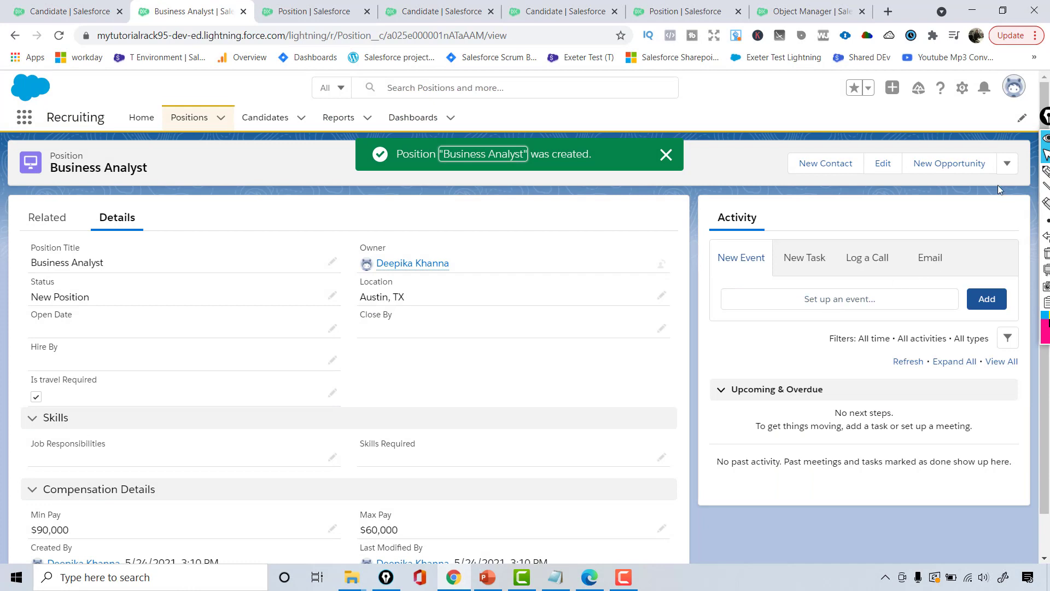
pyautogui.moveTo(1043, 99); pyautogui.dragTo(1043, 140)
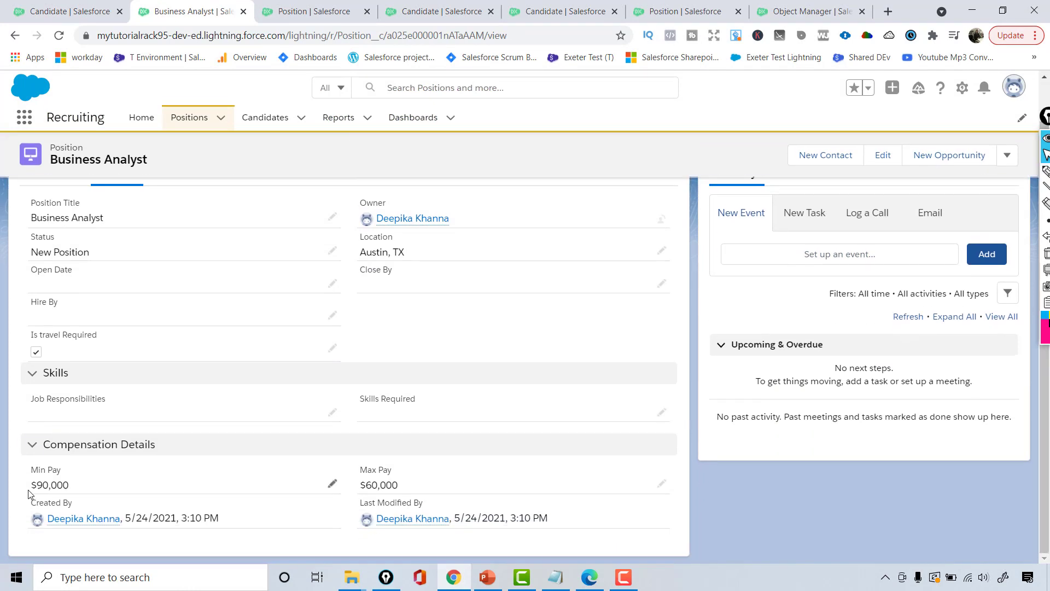
pyautogui.moveTo(30, 485); pyautogui.dragTo(154, 488)
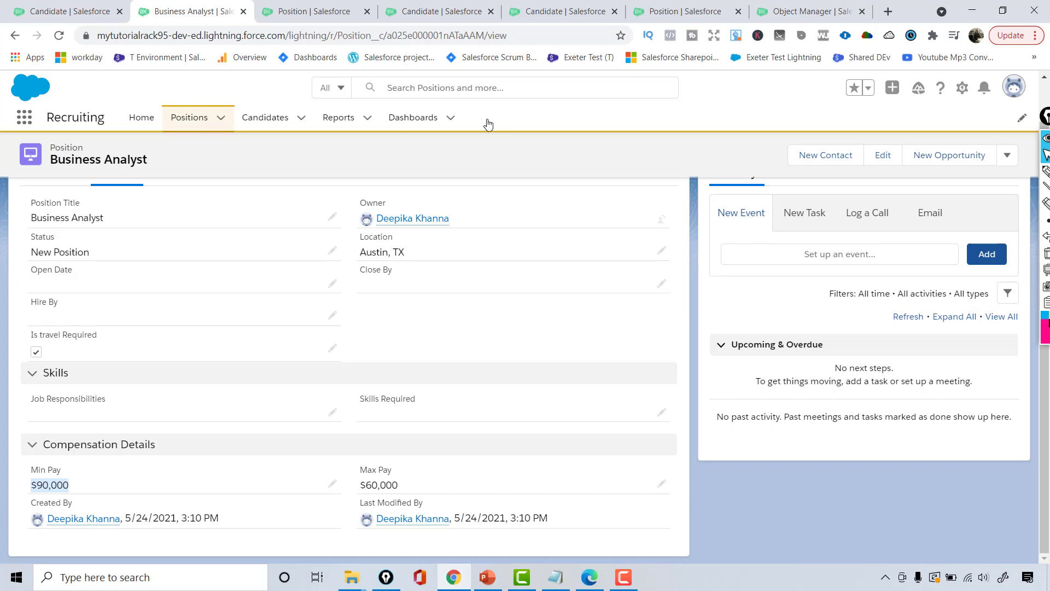
# Step: Open the Position object's validation rules from its object setup and start a new rule
pyautogui.click(960, 90)
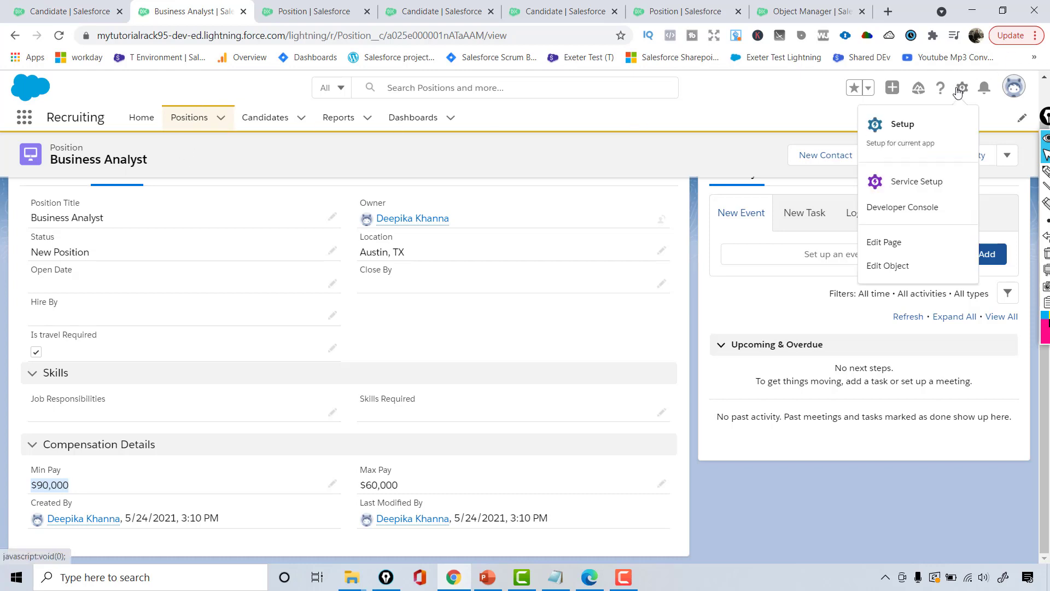
pyautogui.click(903, 265)
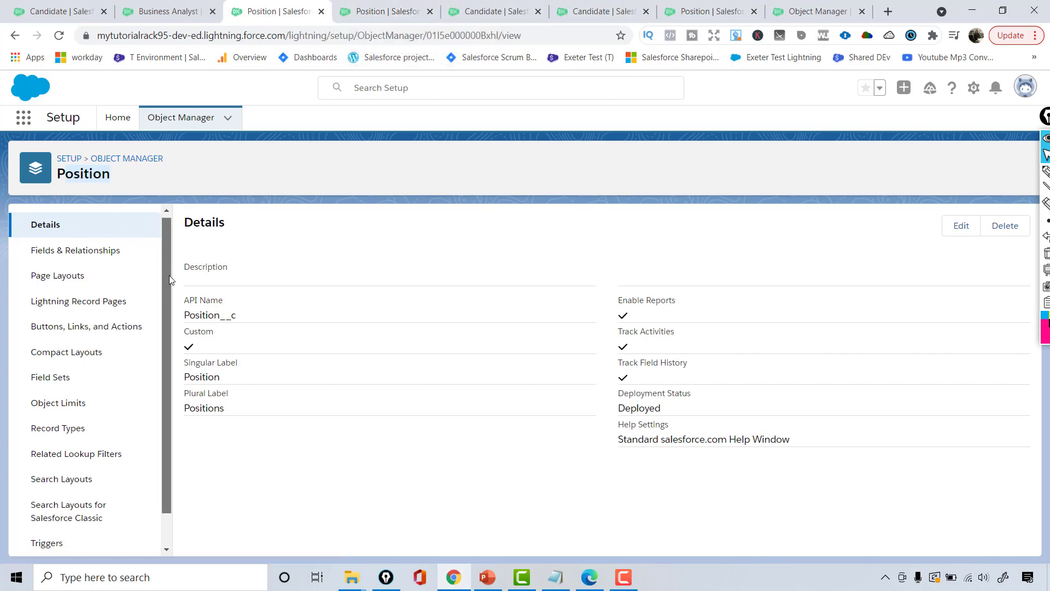
pyautogui.scroll(-1, 167, 271)
pyautogui.scroll(1, 163, 261)
pyautogui.scroll(-1, 163, 261)
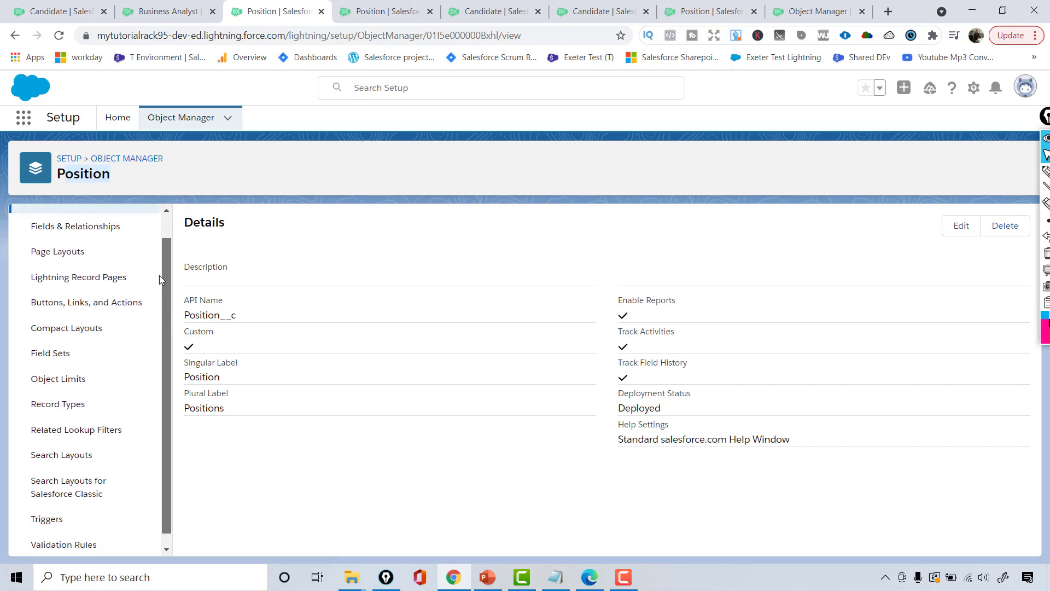
pyautogui.scroll(1, 157, 295)
pyautogui.scroll(-1, 149, 394)
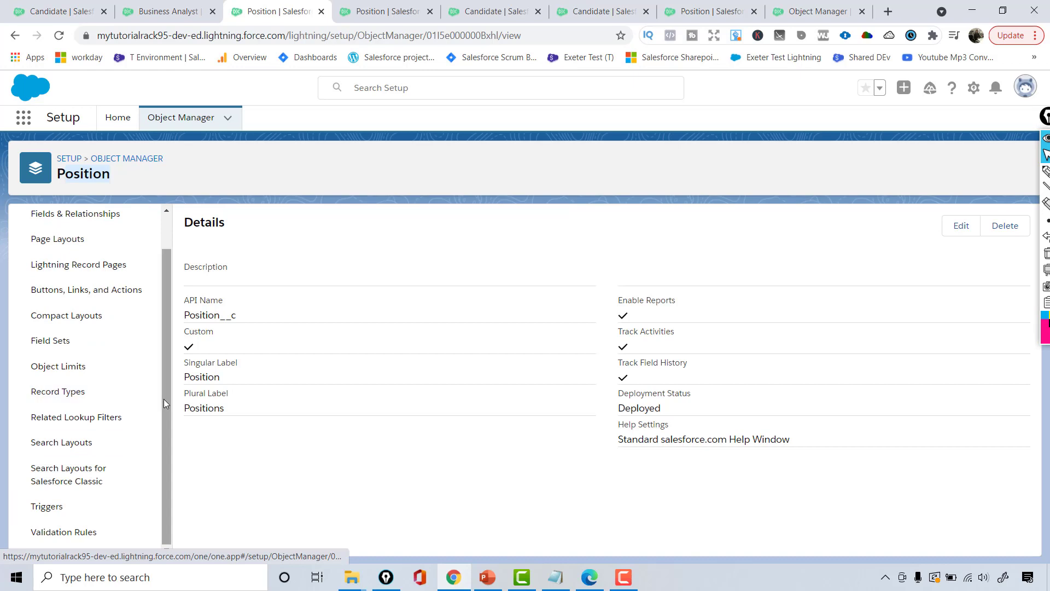
pyautogui.scroll(1, 156, 432)
pyautogui.scroll(-1, 164, 471)
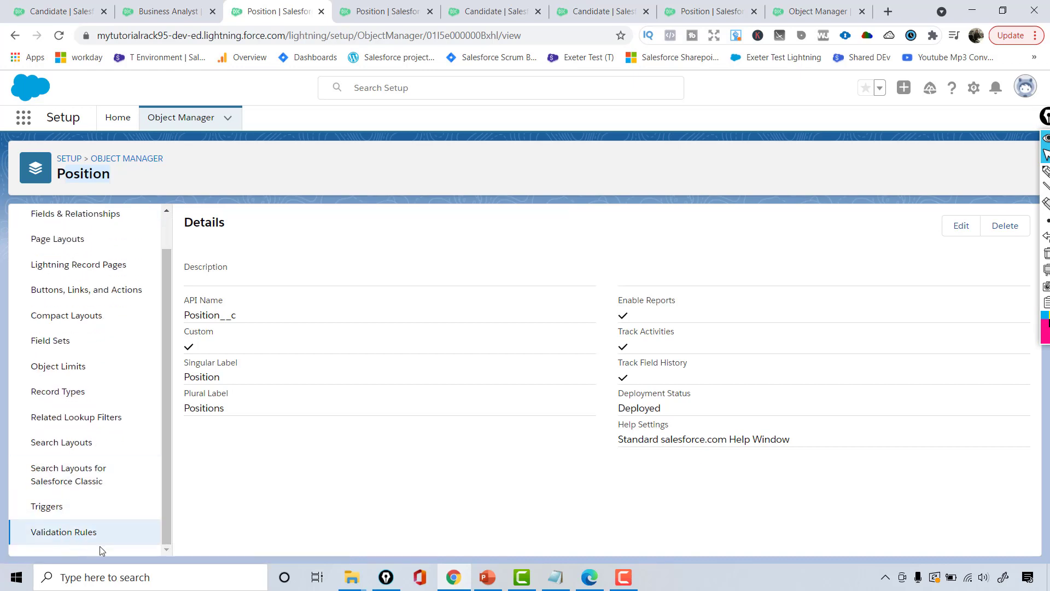
pyautogui.click(69, 536)
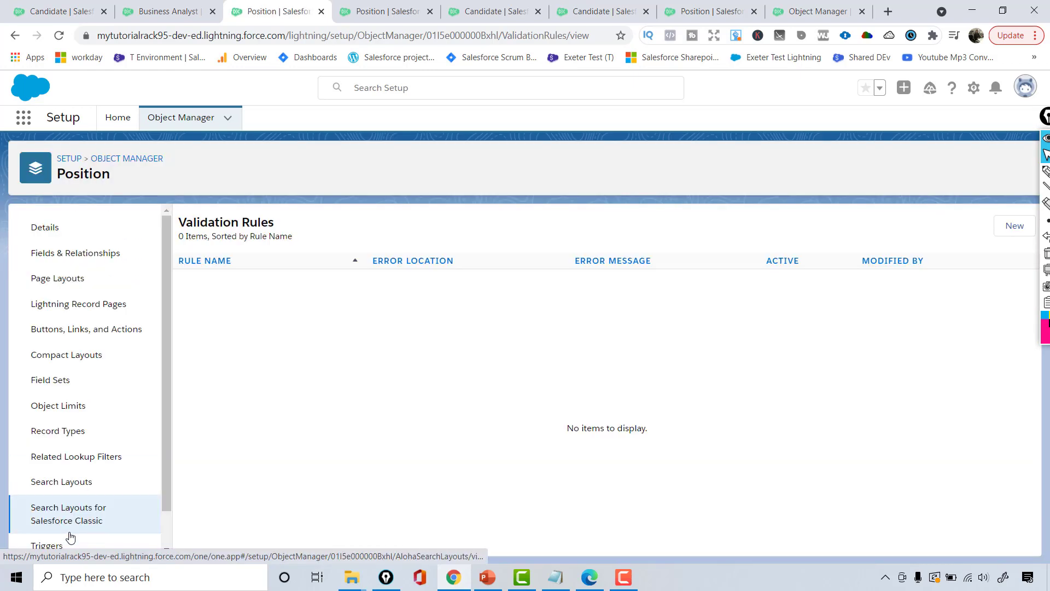
pyautogui.click(1016, 226)
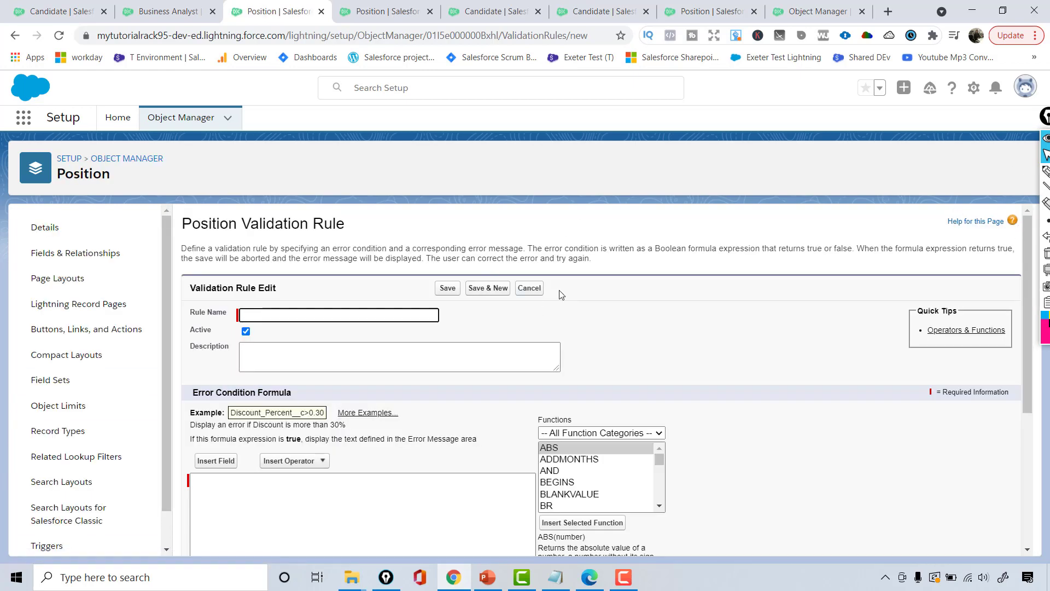
pyautogui.moveTo(165, 470); pyautogui.dragTo(167, 523)
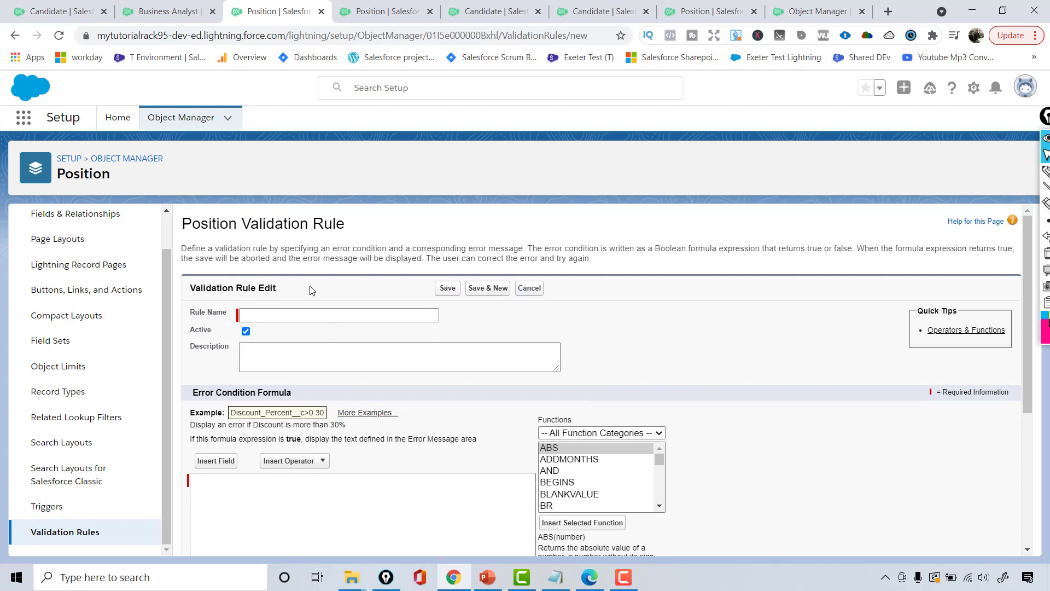
# Step: Name the validation rule Max_Pay_Greater_than_min_Pay
pyautogui.click(275, 313)
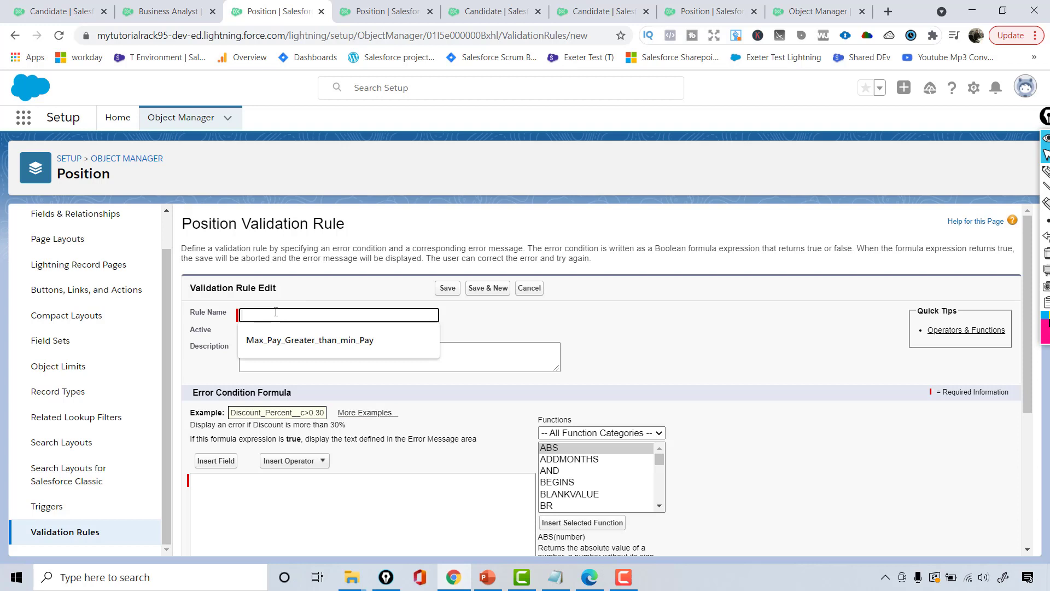
pyautogui.write('Max_Pay_Greater_than_min_Pay')
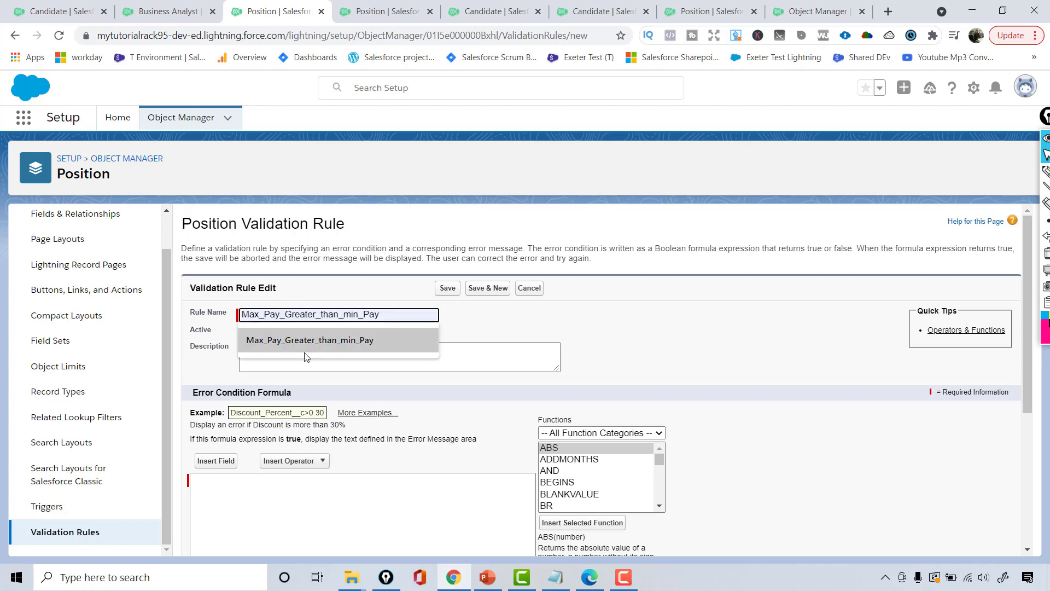
pyautogui.click(323, 343)
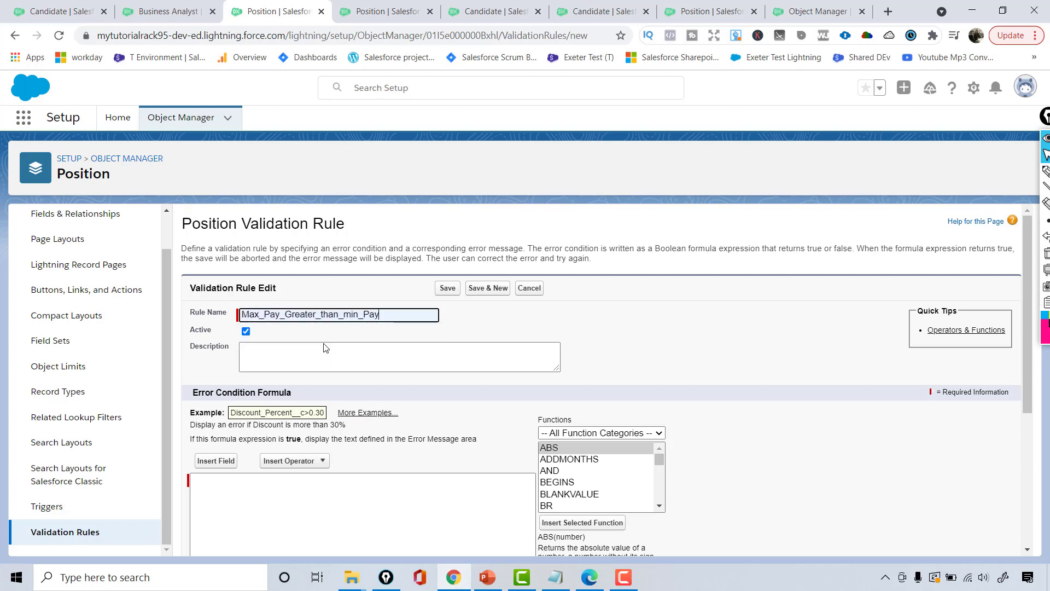
pyautogui.moveTo(258, 316); pyautogui.dragTo(263, 318)
pyautogui.moveTo(365, 314); pyautogui.dragTo(295, 315)
pyautogui.click(207, 323)
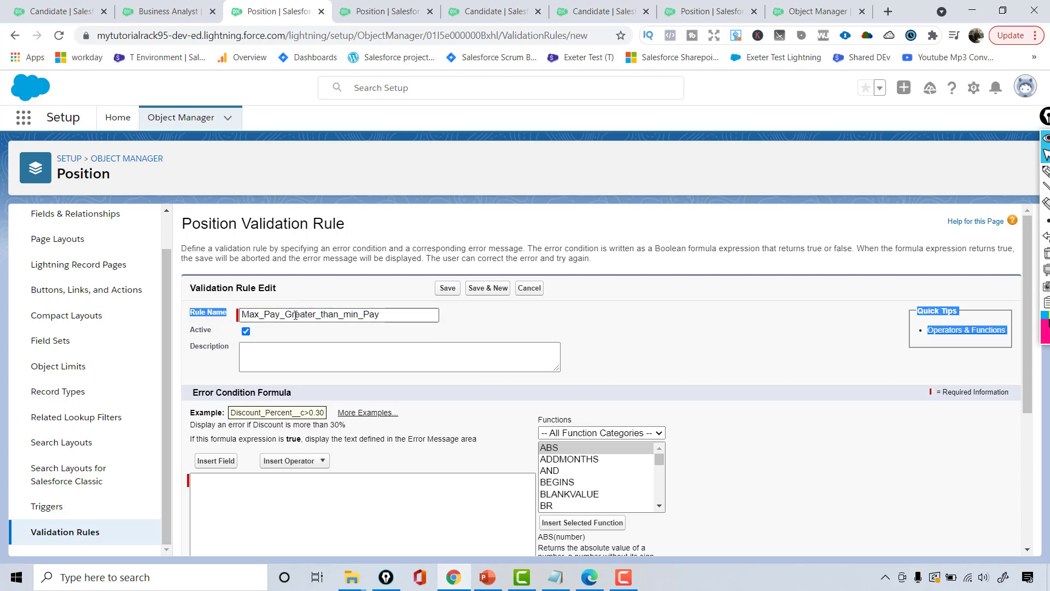
pyautogui.click(363, 322)
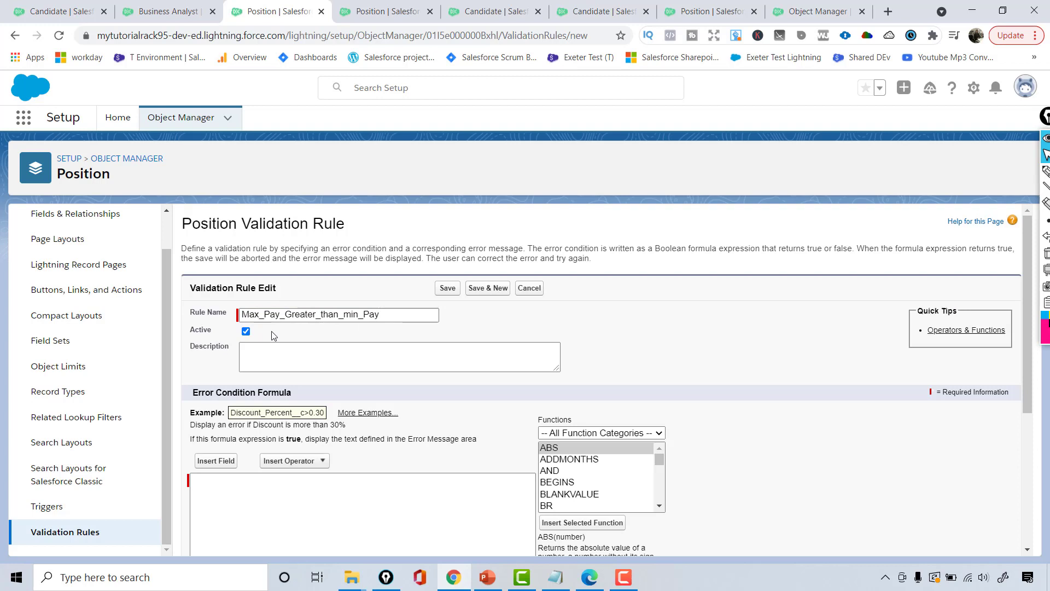
pyautogui.doubleClick(200, 330)
# Step: Enter the rule description "Max Pay should always be greater than Min Pay"
pyautogui.click(285, 362)
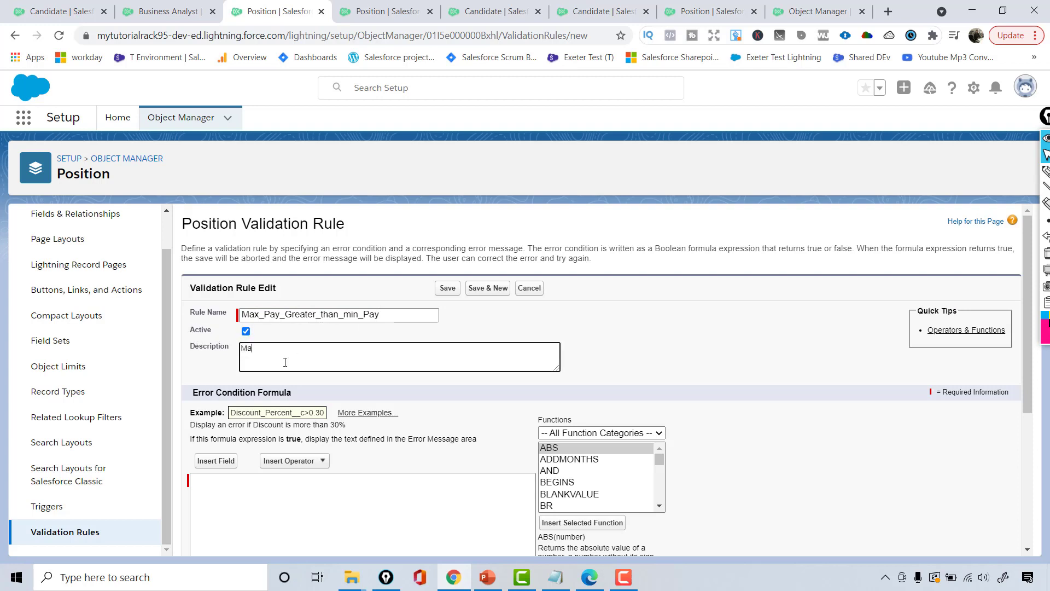
pyautogui.write('Maxi')
pyautogui.press('BackSpace')
pyautogui.write('P')
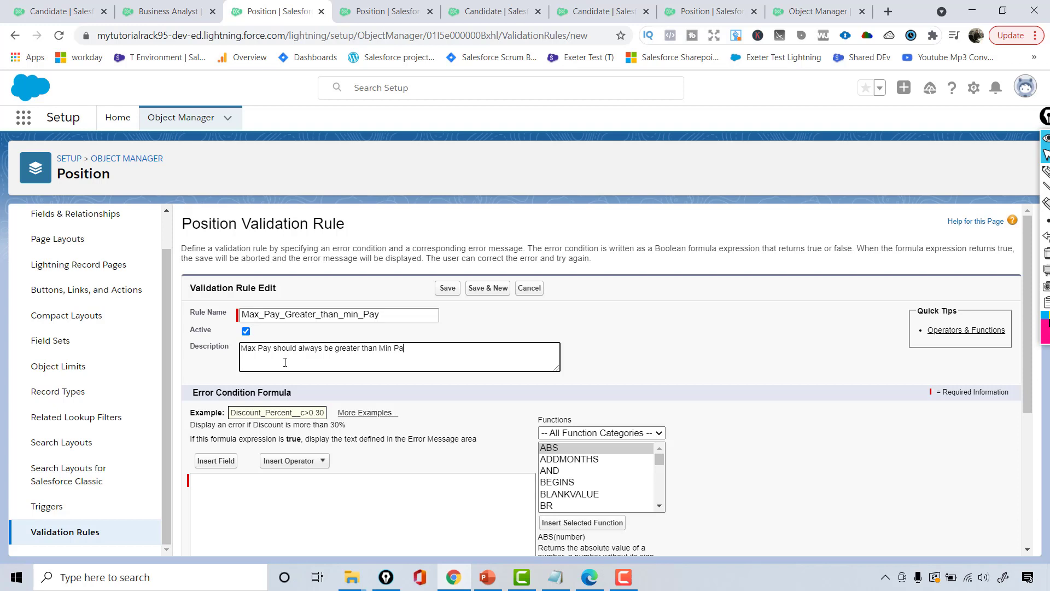
pyautogui.doubleClick(274, 353)
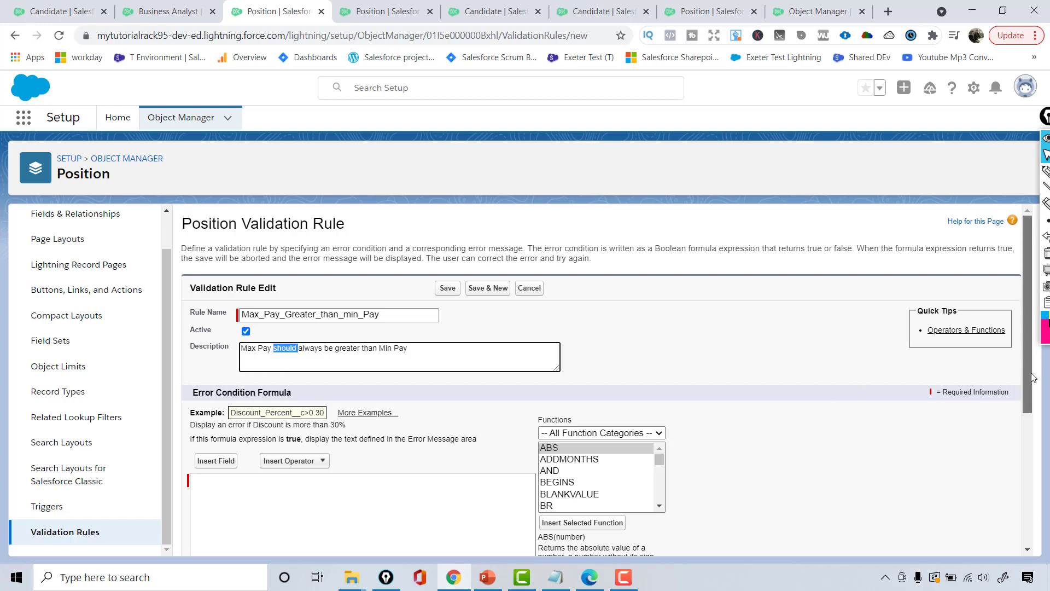
# Step: Review the Error Condition Formula section's note about when the error message text is displayed
pyautogui.moveTo(1030, 374); pyautogui.dragTo(1029, 446)
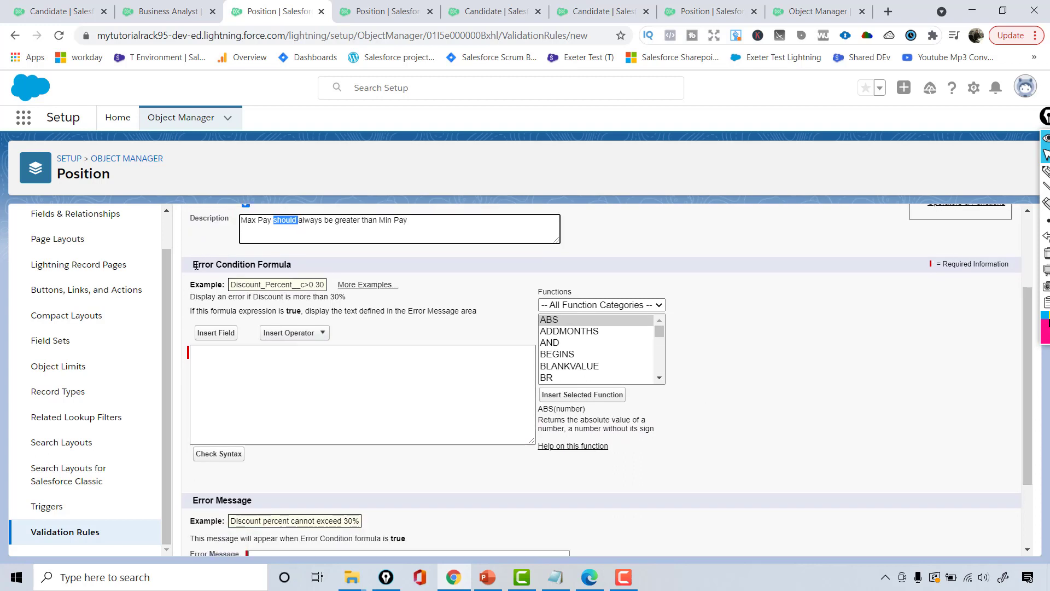
pyautogui.moveTo(196, 265); pyautogui.dragTo(284, 266)
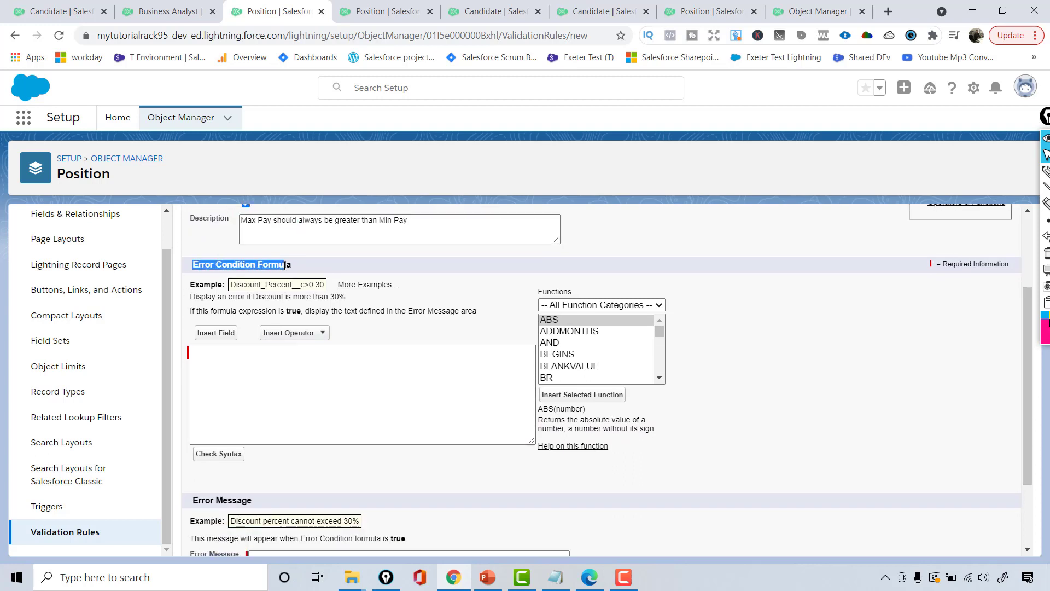
pyautogui.click(191, 320)
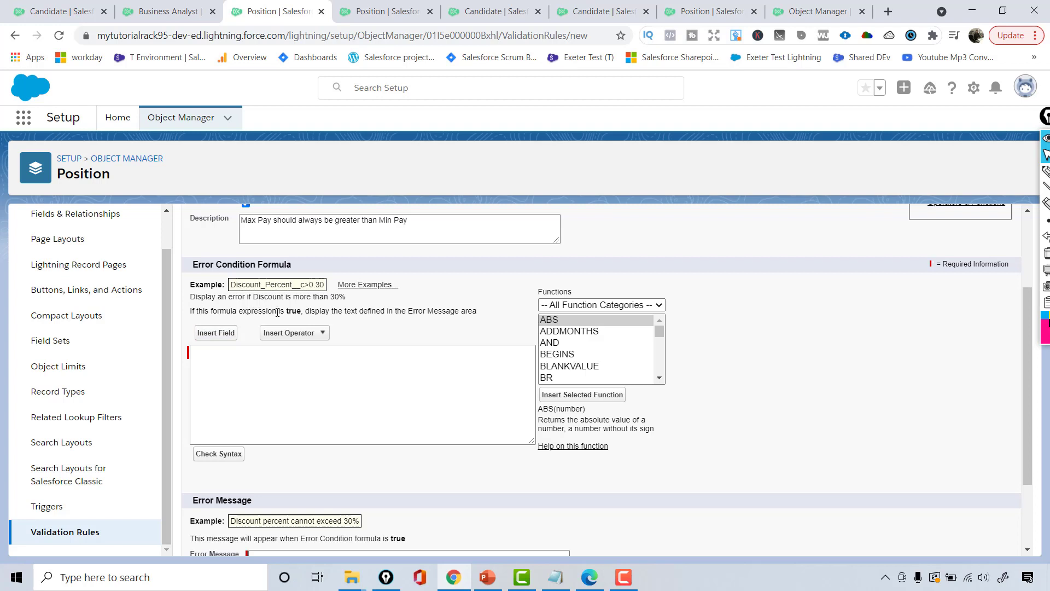
pyautogui.moveTo(290, 310); pyautogui.dragTo(487, 317)
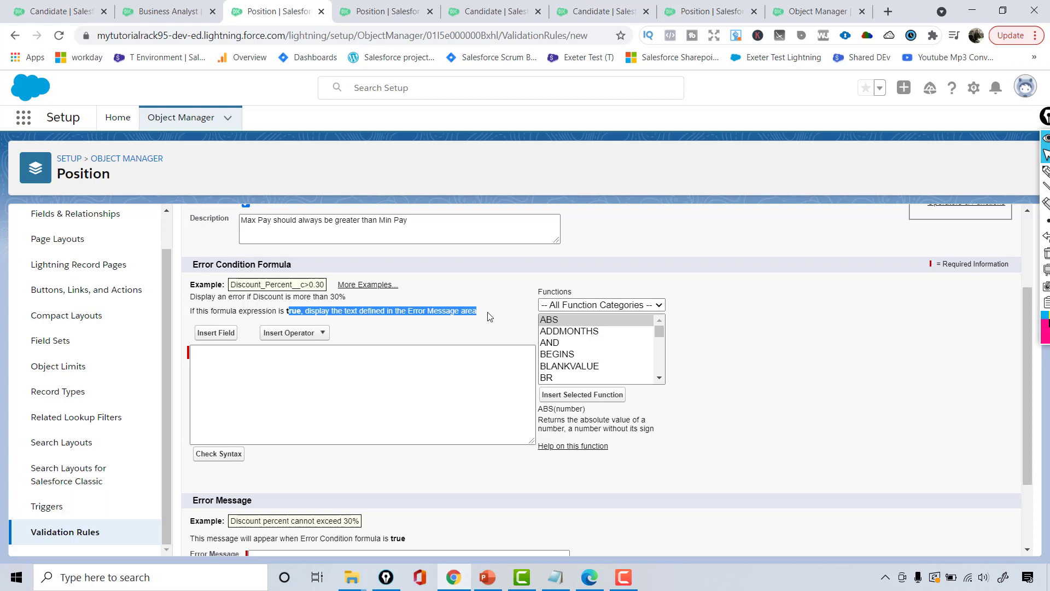
# Step: Annotate the screen with "Min Pay > Max Pay → Error", underline Min Pay, and clear the drawing
pyautogui.click(1045, 170)
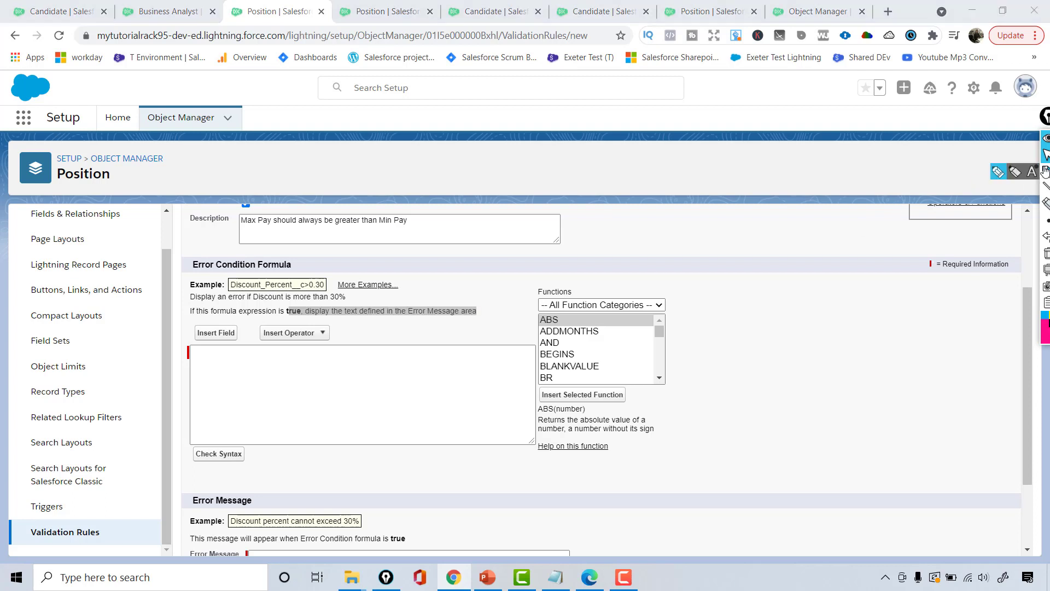
pyautogui.click(776, 354)
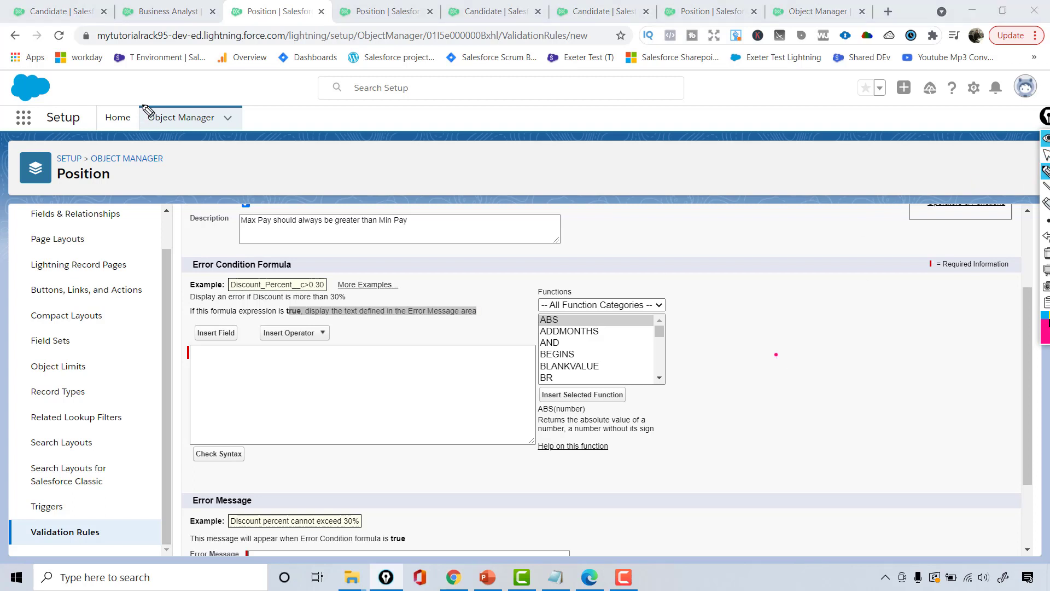
pyautogui.moveTo(241, 174)
pyautogui.mouseDown()
pyautogui.moveTo(245, 160)
pyautogui.moveTo(252, 170)
pyautogui.moveTo(268, 153)
pyautogui.moveTo(298, 165)
pyautogui.moveTo(312, 155)
pyautogui.moveTo(341, 198)
pyautogui.mouseUp()
pyautogui.moveTo(350, 144)
pyautogui.mouseDown()
pyautogui.moveTo(368, 171)
pyautogui.moveTo(421, 170)
pyautogui.moveTo(461, 146)
pyautogui.moveTo(488, 177)
pyautogui.mouseUp()
pyautogui.moveTo(491, 114)
pyautogui.mouseDown()
pyautogui.moveTo(292, 141)
pyautogui.moveTo(240, 210)
pyautogui.moveTo(479, 177)
pyautogui.moveTo(495, 126)
pyautogui.moveTo(535, 158)
pyautogui.moveTo(564, 156)
pyautogui.moveTo(572, 174)
pyautogui.moveTo(590, 156)
pyautogui.mouseUp()
pyautogui.moveTo(604, 159); pyautogui.dragTo(632, 159)
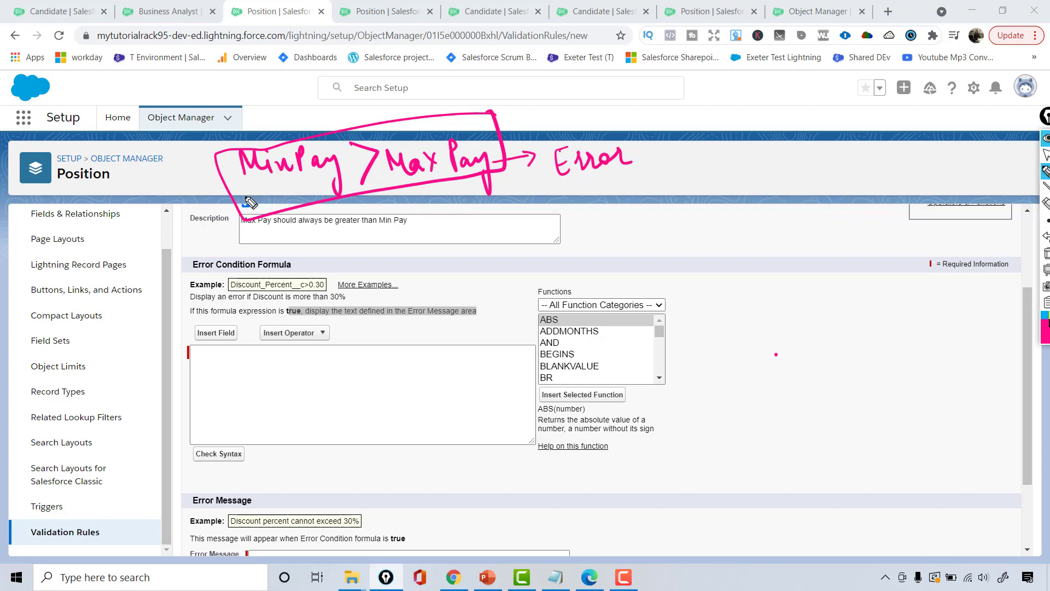
pyautogui.moveTo(246, 197); pyautogui.dragTo(328, 177)
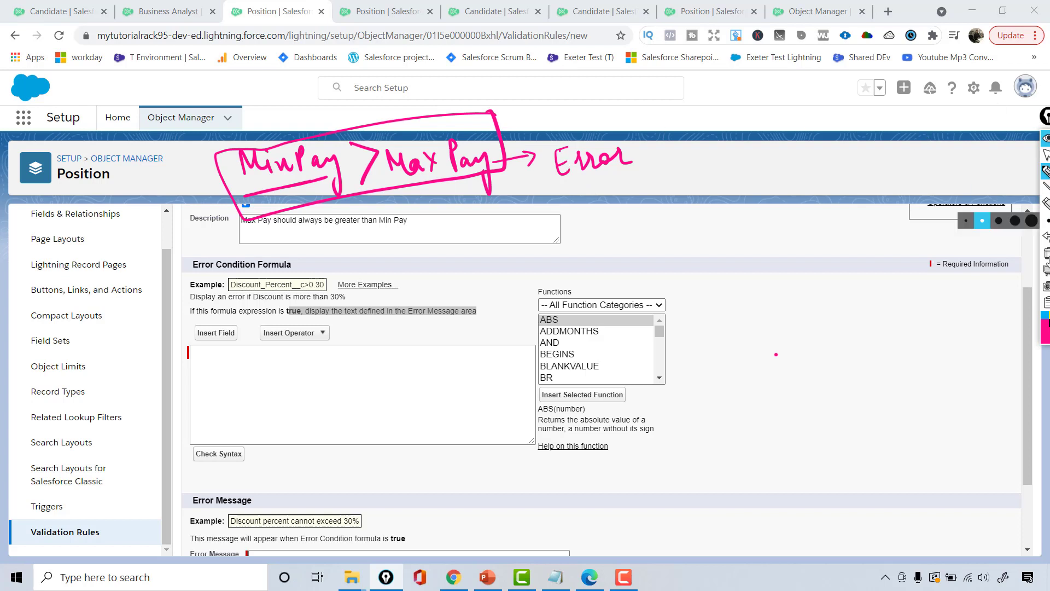
pyautogui.click(1046, 253)
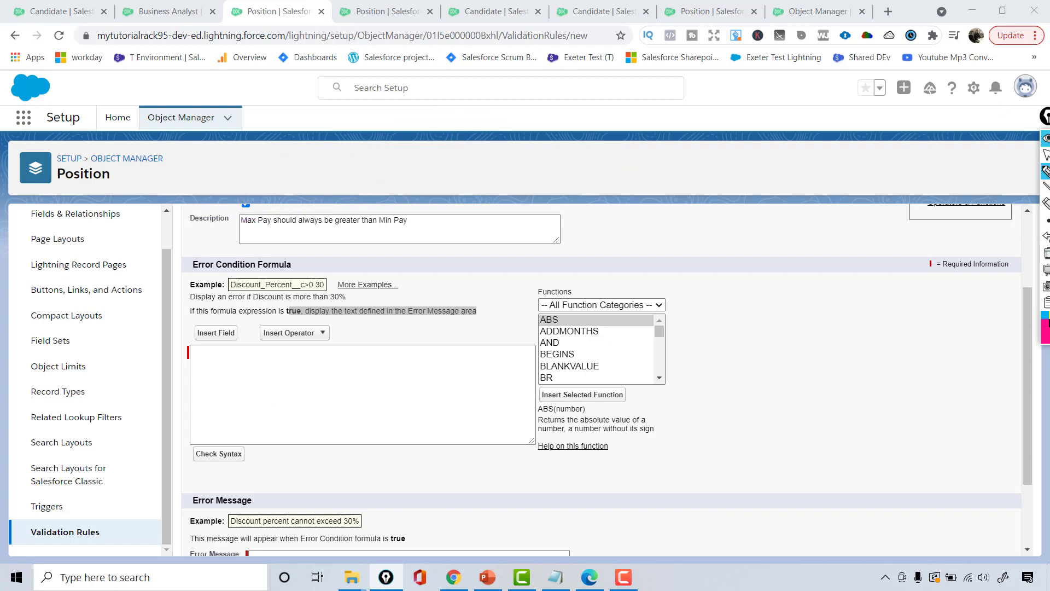
pyautogui.click(1046, 154)
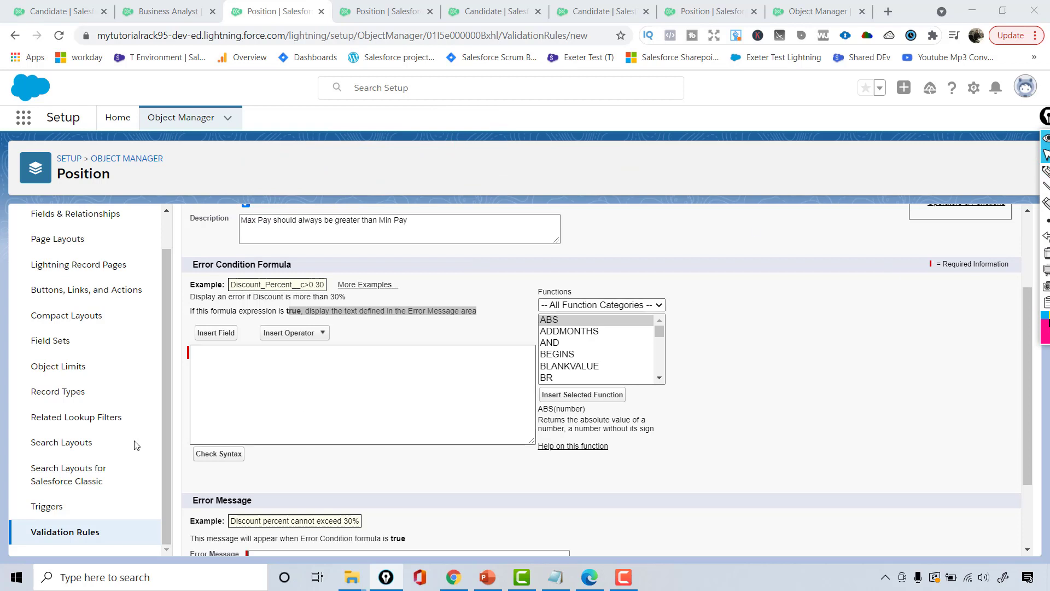
# Step: Insert the Position object's Min Pay field into the error condition formula
pyautogui.click(221, 333)
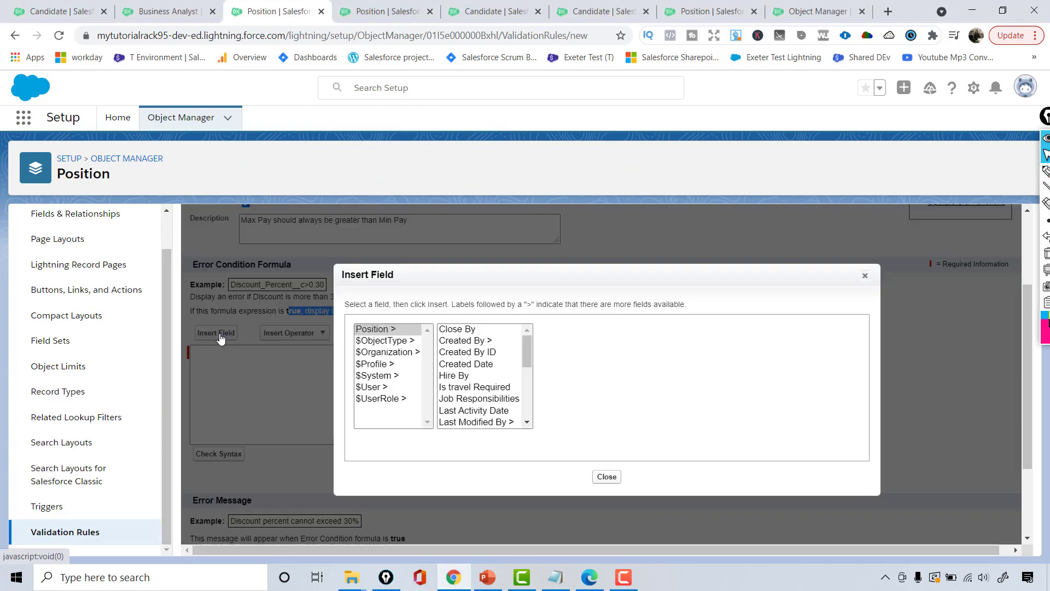
pyautogui.click(379, 330)
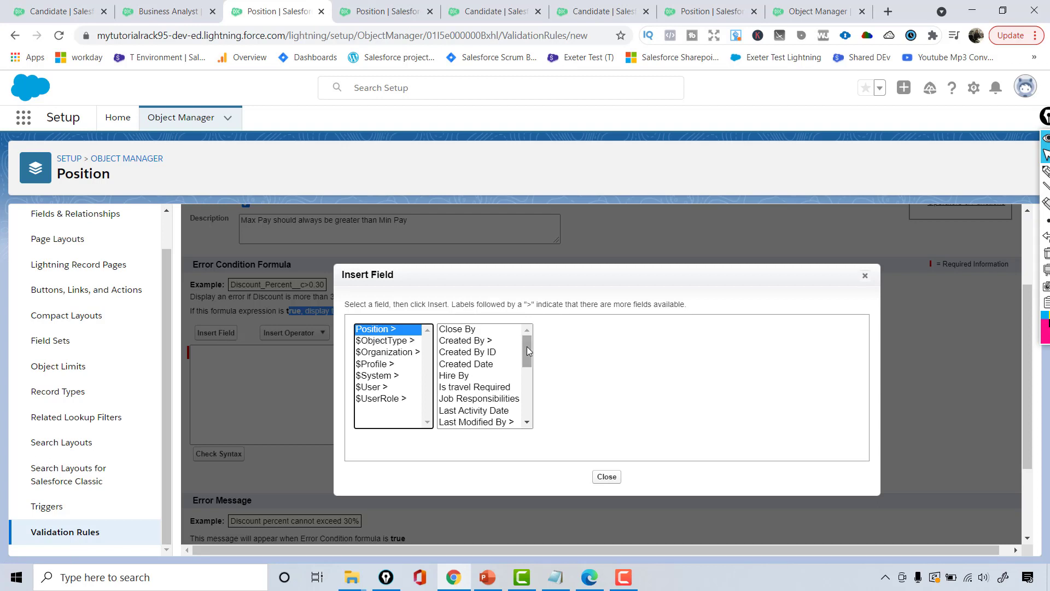
pyautogui.moveTo(527, 347); pyautogui.dragTo(531, 376)
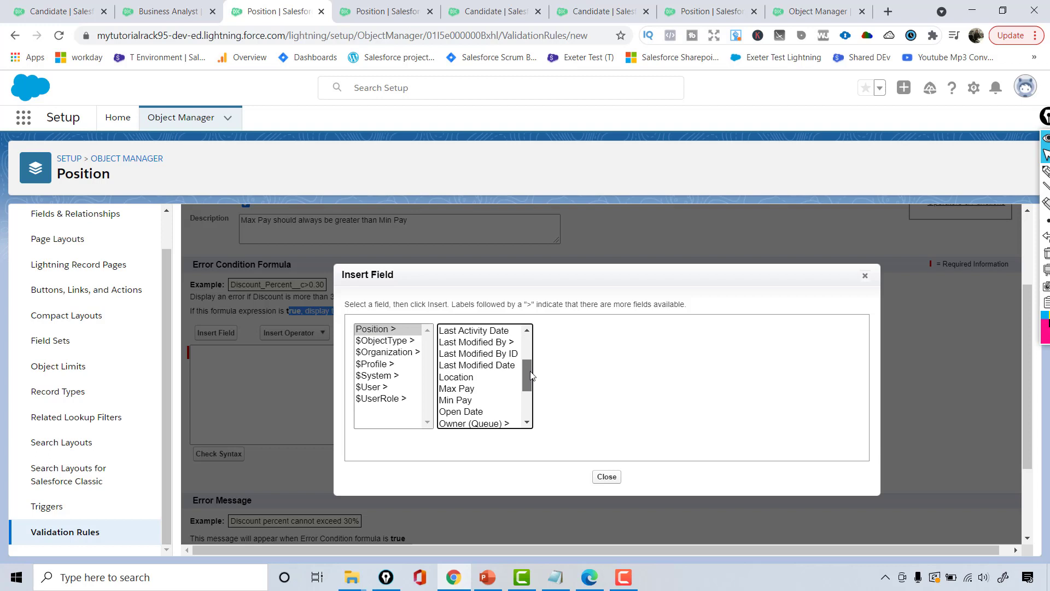
pyautogui.click(464, 400)
pyautogui.click(578, 400)
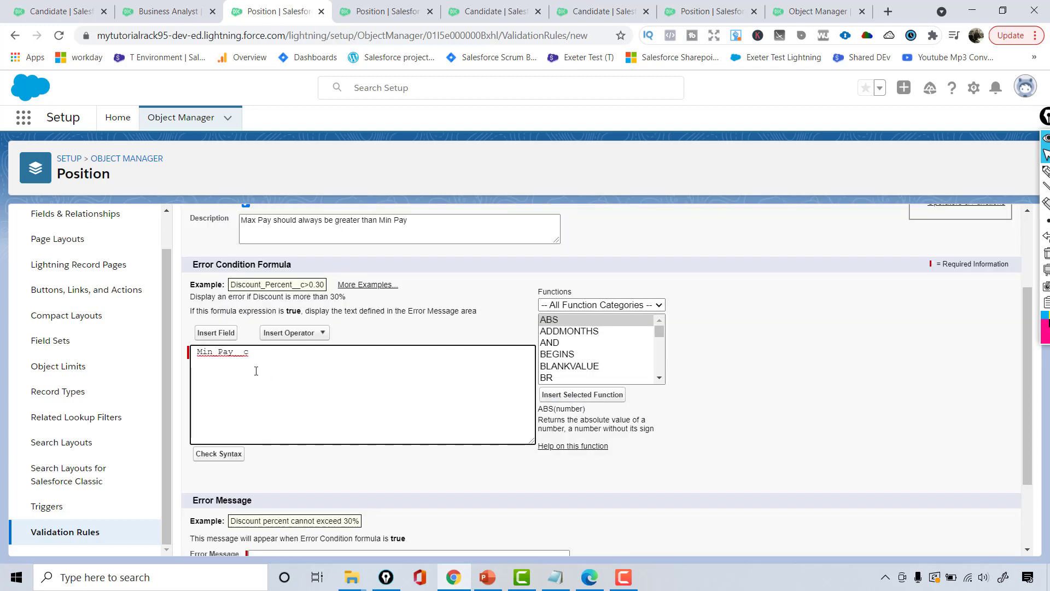
pyautogui.moveTo(259, 354); pyautogui.dragTo(171, 359)
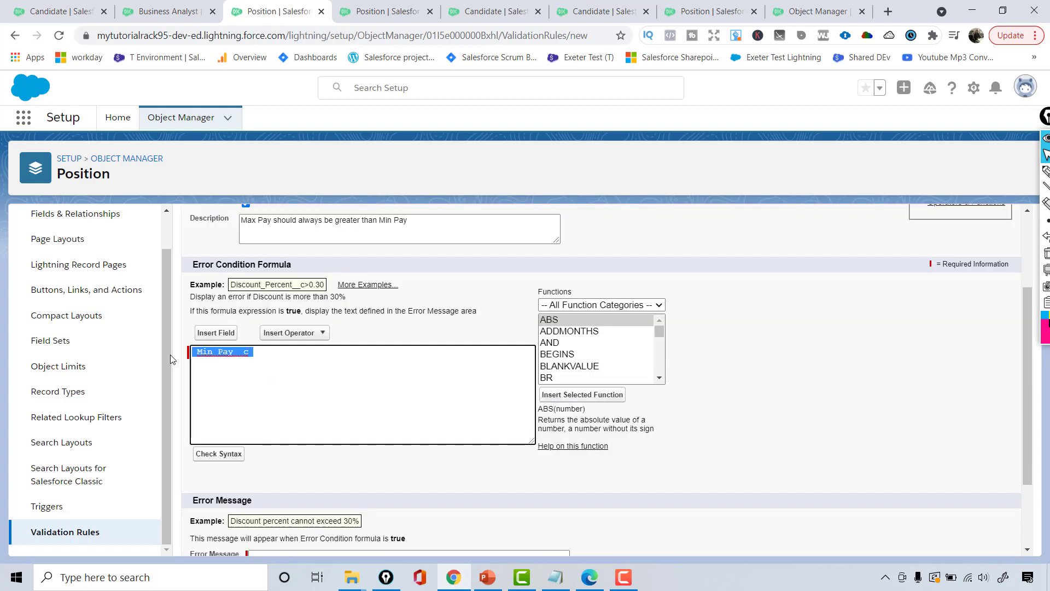
# Step: Add the Greater Than or Equal operator (>=) after Min_Pay__c in the error condition formula
pyautogui.click(317, 334)
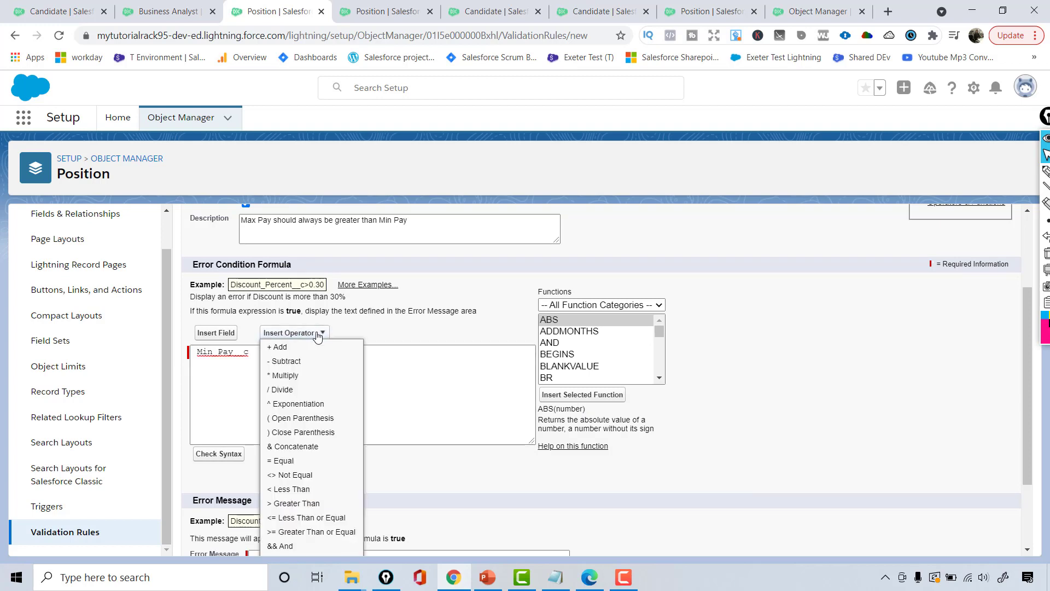
pyautogui.click(282, 531)
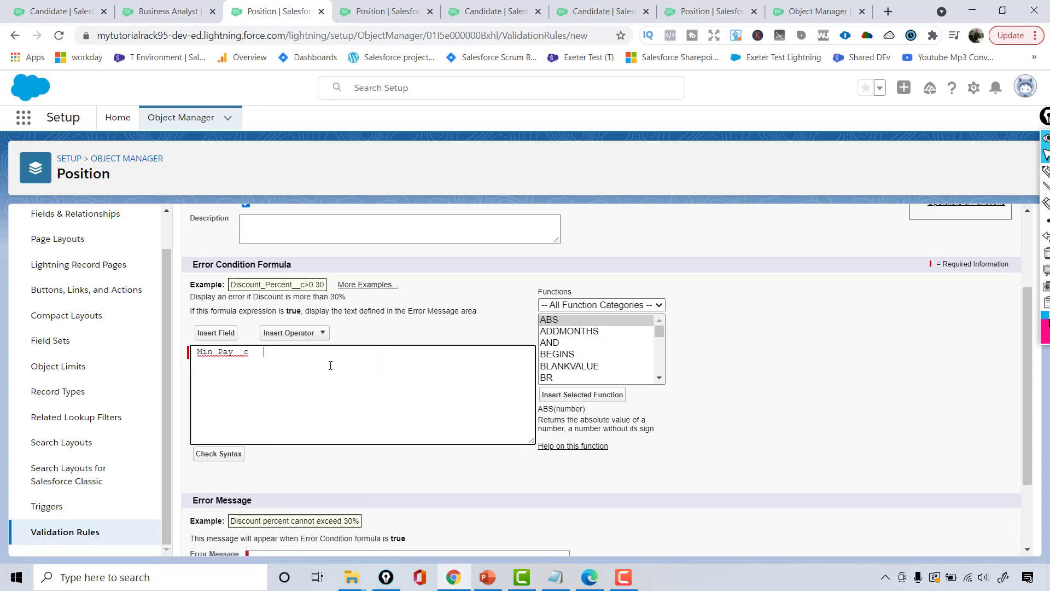
pyautogui.click(322, 334)
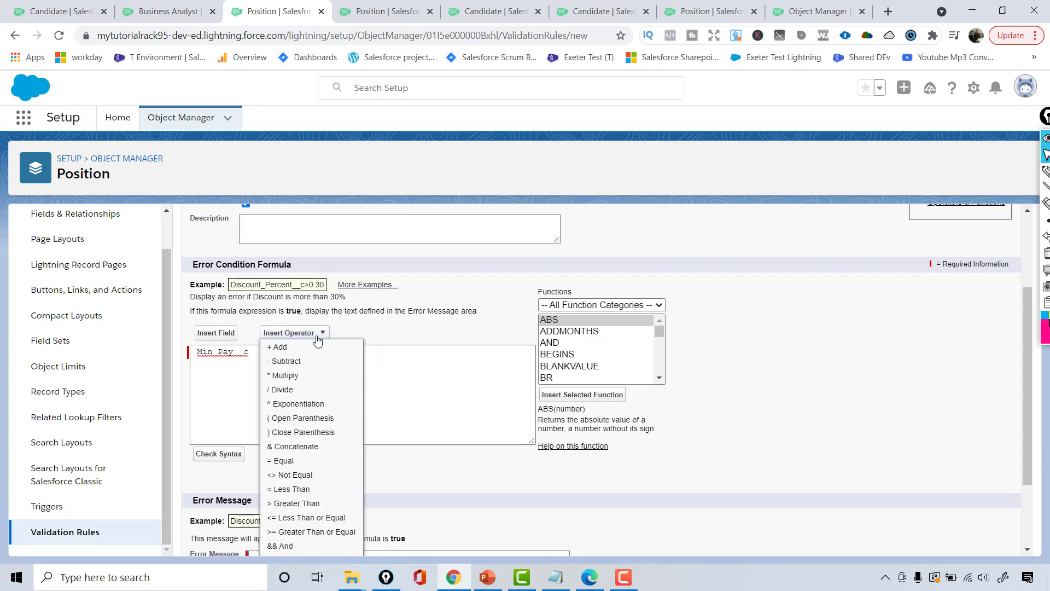
pyautogui.click(315, 532)
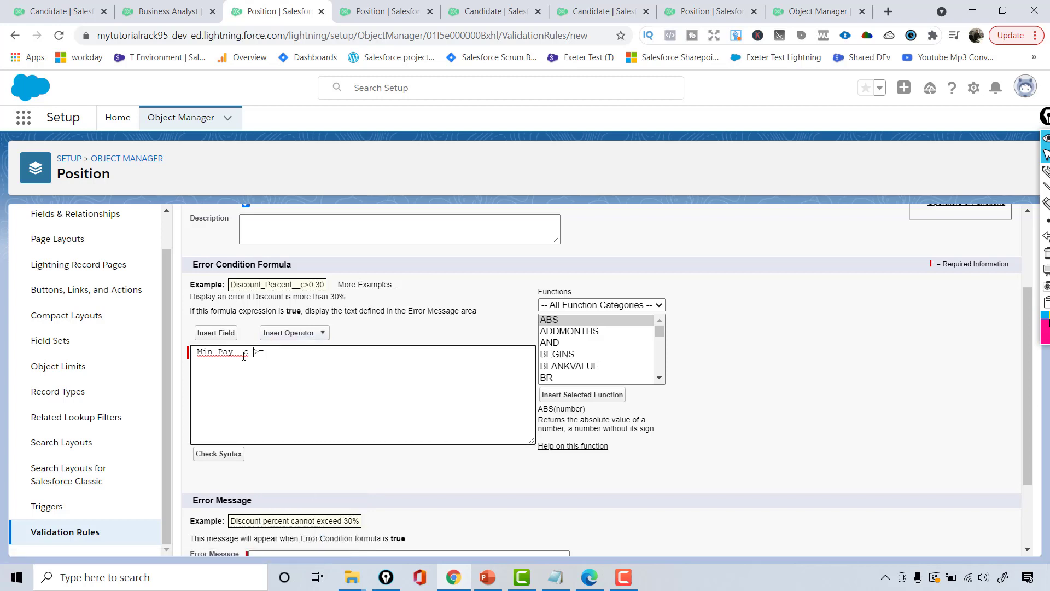
# Step: Insert the Position object's Max Pay field after the operator to complete the formula Min_Pay__c >= Max_Pay__c
pyautogui.click(220, 332)
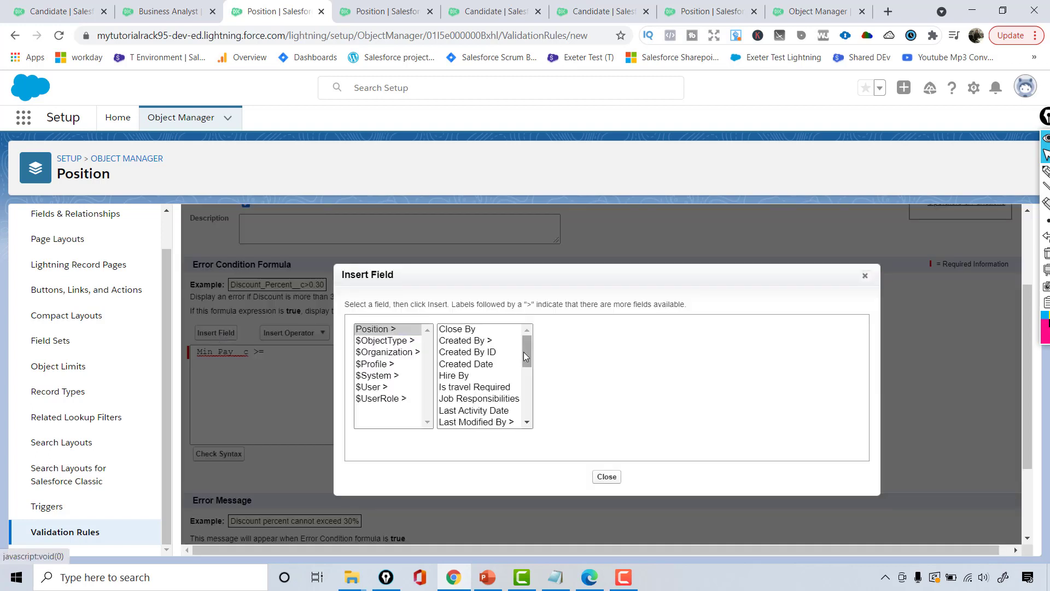
pyautogui.moveTo(524, 352); pyautogui.dragTo(525, 384)
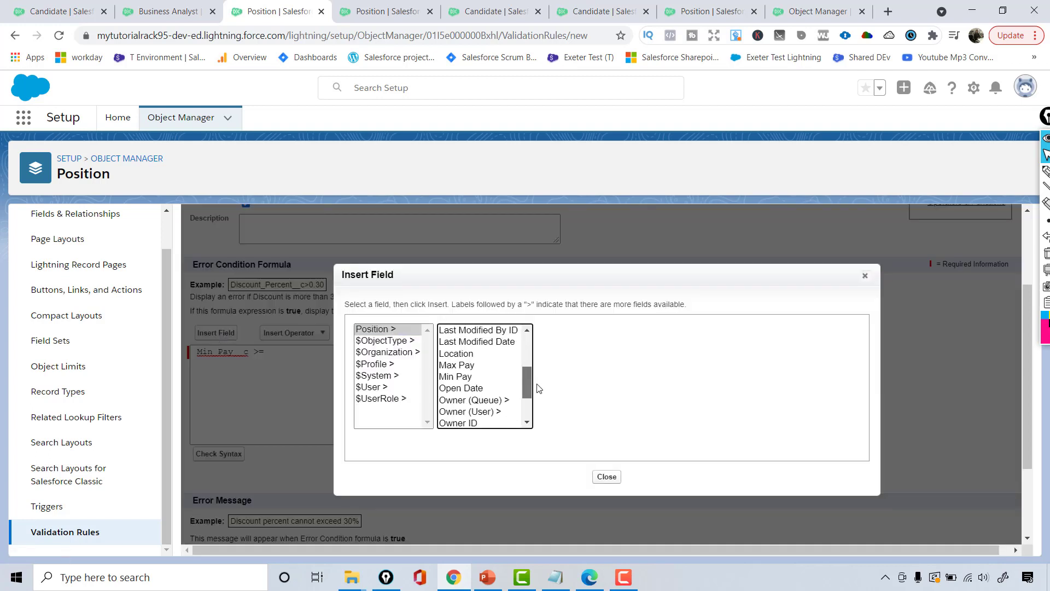
pyautogui.click(462, 365)
pyautogui.click(579, 398)
pyautogui.moveTo(330, 352); pyautogui.dragTo(196, 364)
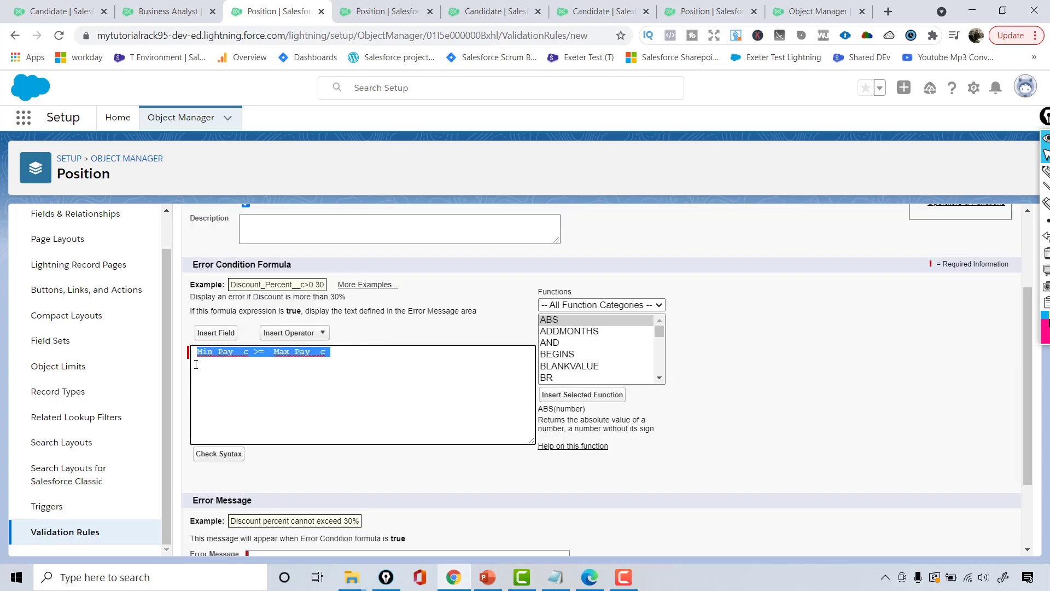
# Step: Check the syntax of the error condition formula and read the result
pyautogui.click(227, 453)
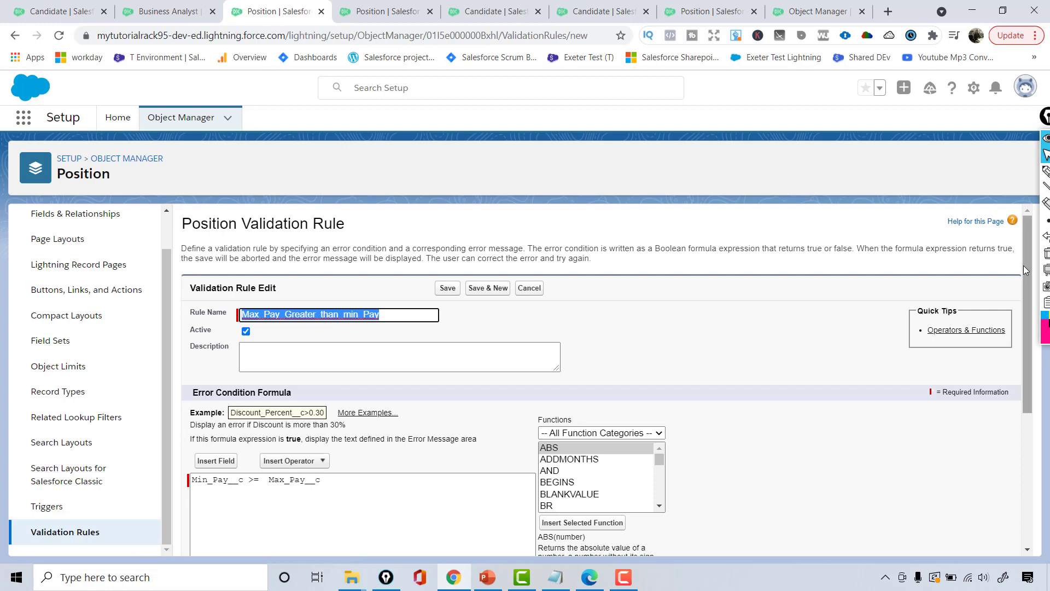
pyautogui.scroll(-4, 1026, 270)
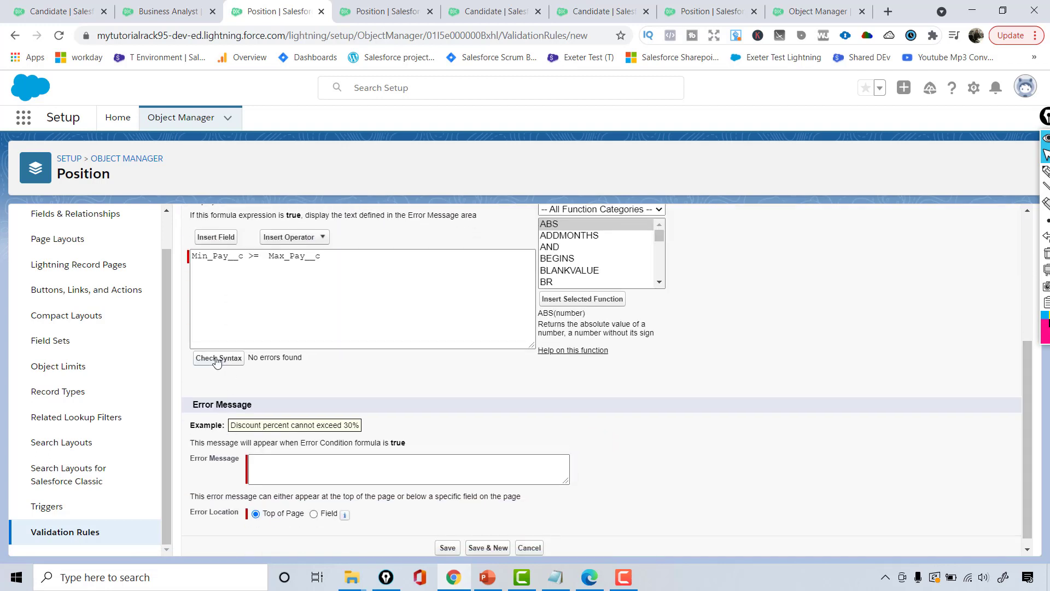
pyautogui.click(323, 257)
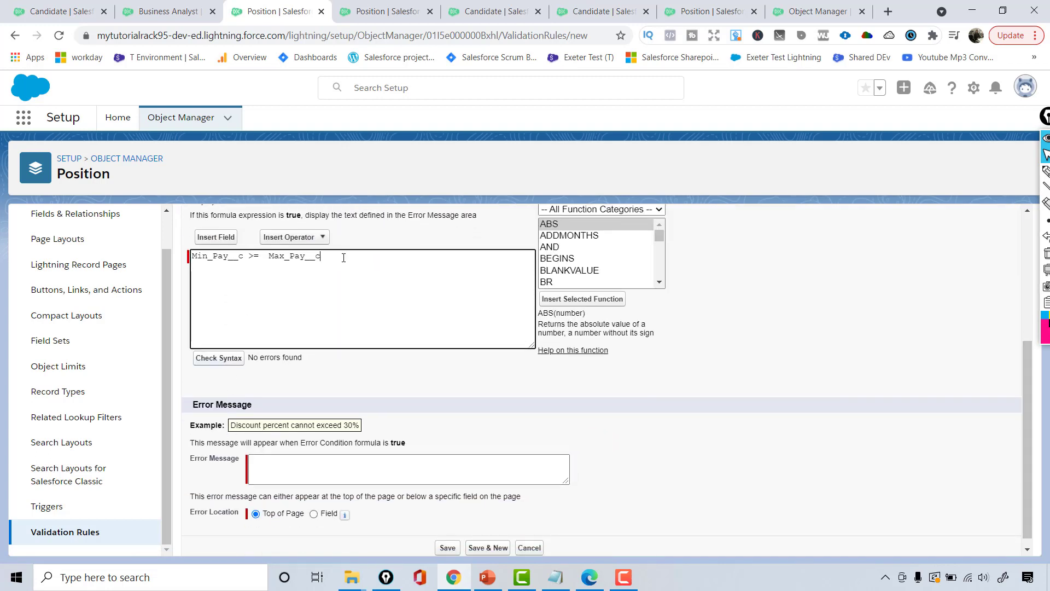
pyautogui.moveTo(343, 257); pyautogui.dragTo(188, 280)
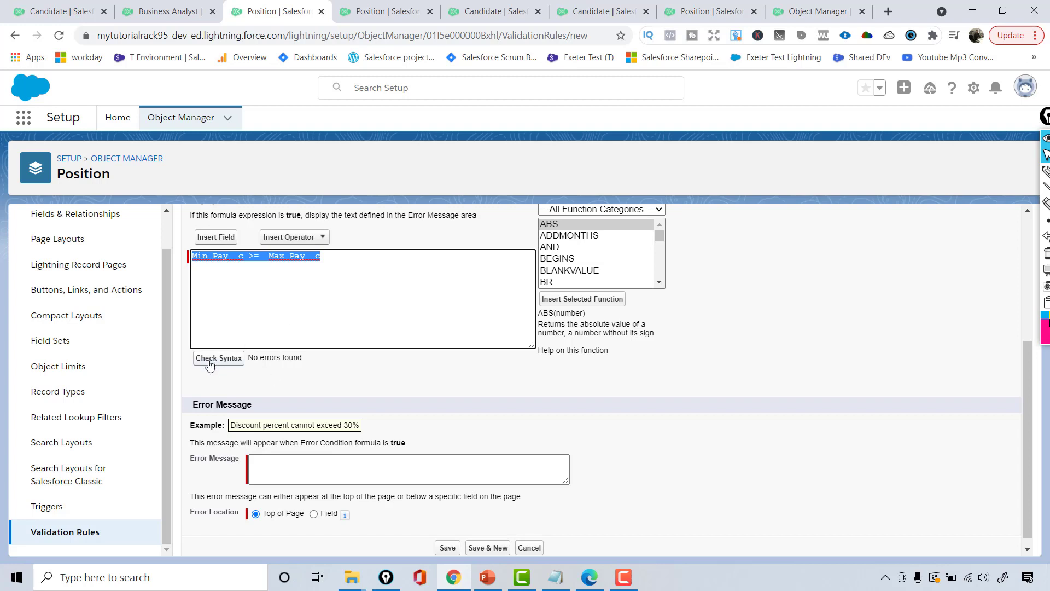
pyautogui.click(252, 360)
pyautogui.doubleClick(298, 358)
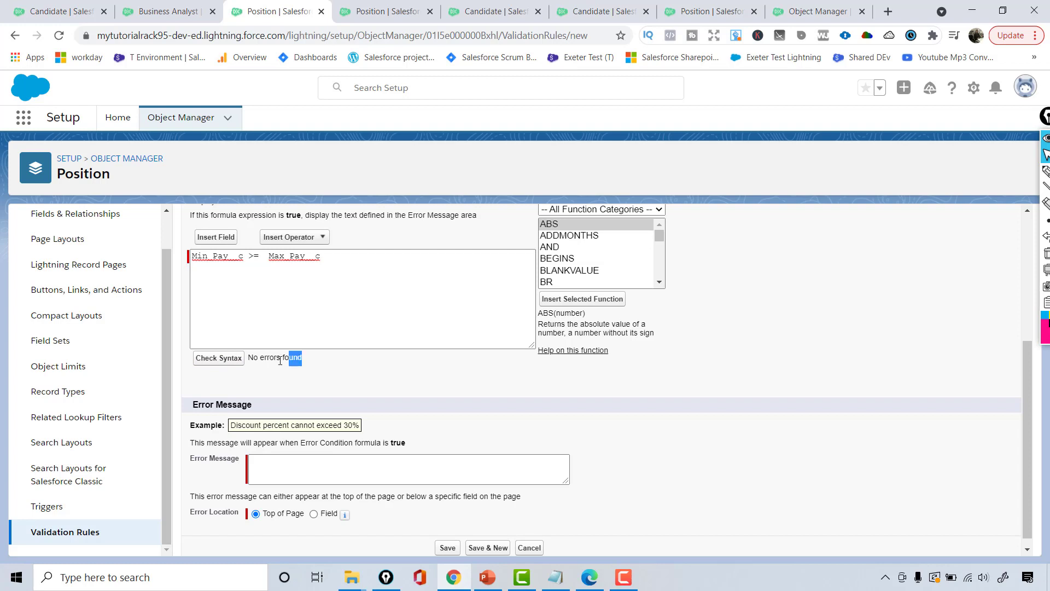
# Step: Remove the final "c" from Max_Pay__c in the formula and check the syntax to examine the resulting message
pyautogui.click(327, 258)
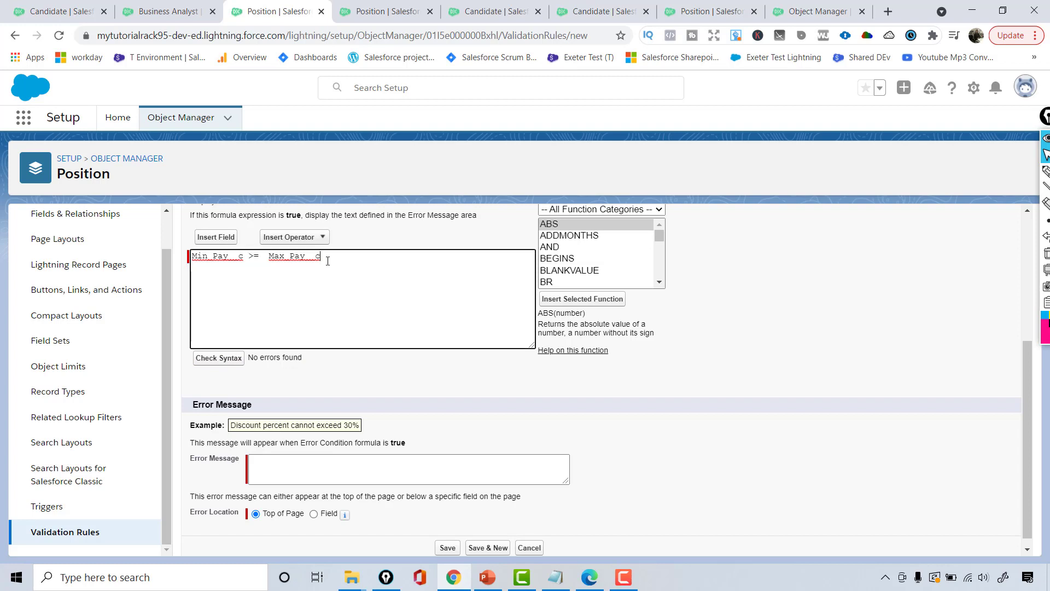
pyautogui.click(221, 357)
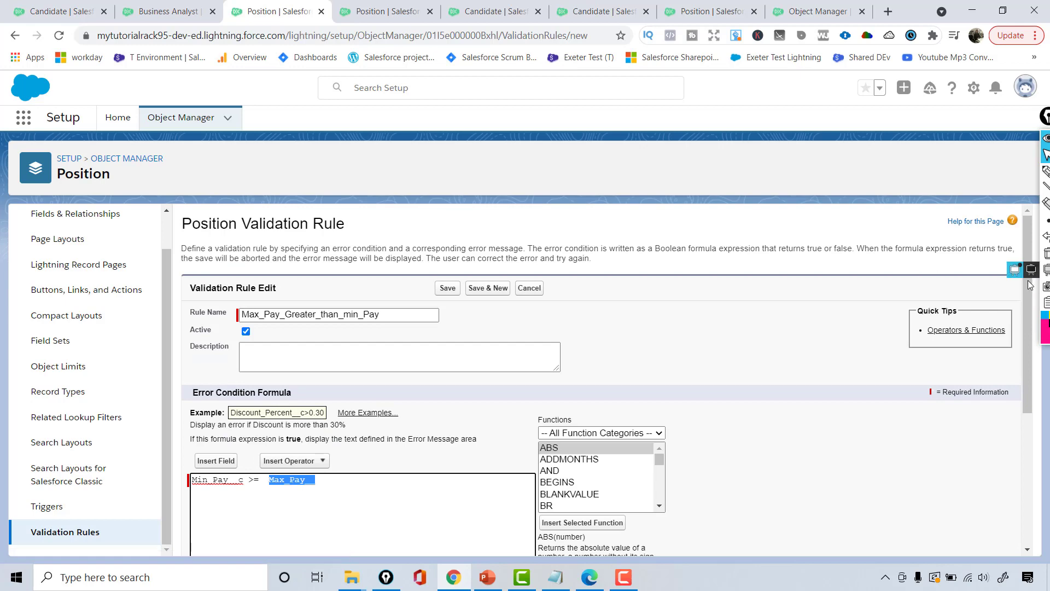
pyautogui.moveTo(1027, 274); pyautogui.dragTo(1027, 405)
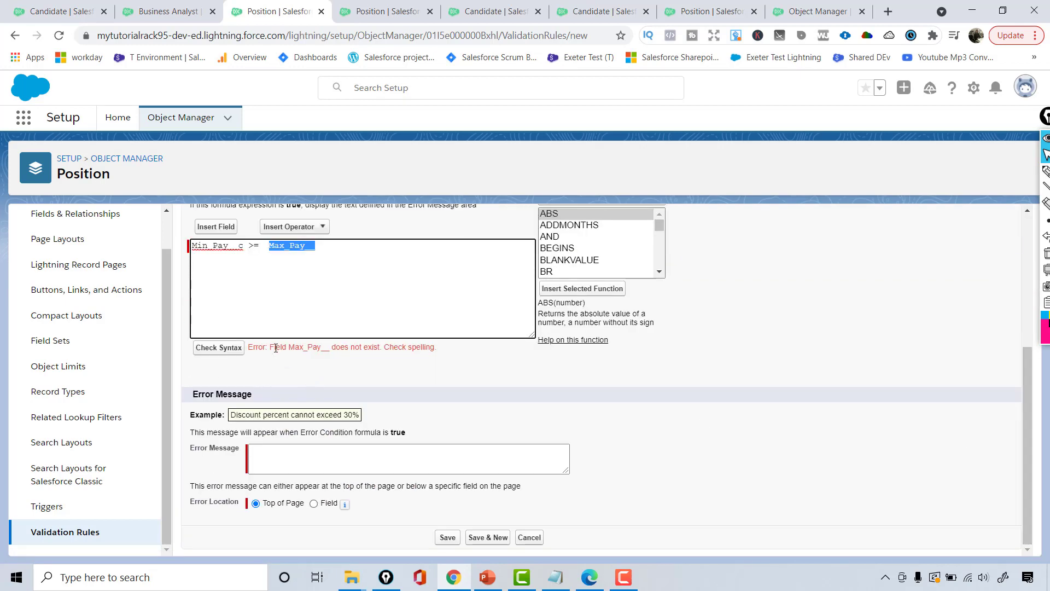
pyautogui.moveTo(274, 348); pyautogui.dragTo(373, 348)
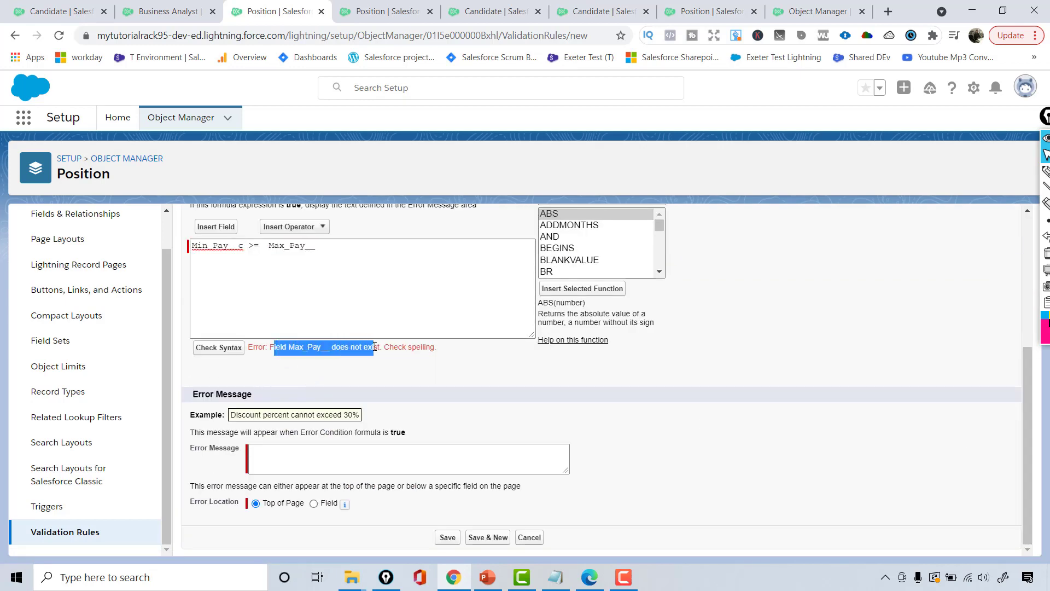
# Step: Restore the field name to Max_Pay__c in the error condition formula and check the syntax again
pyautogui.click(323, 244)
pyautogui.write('c')
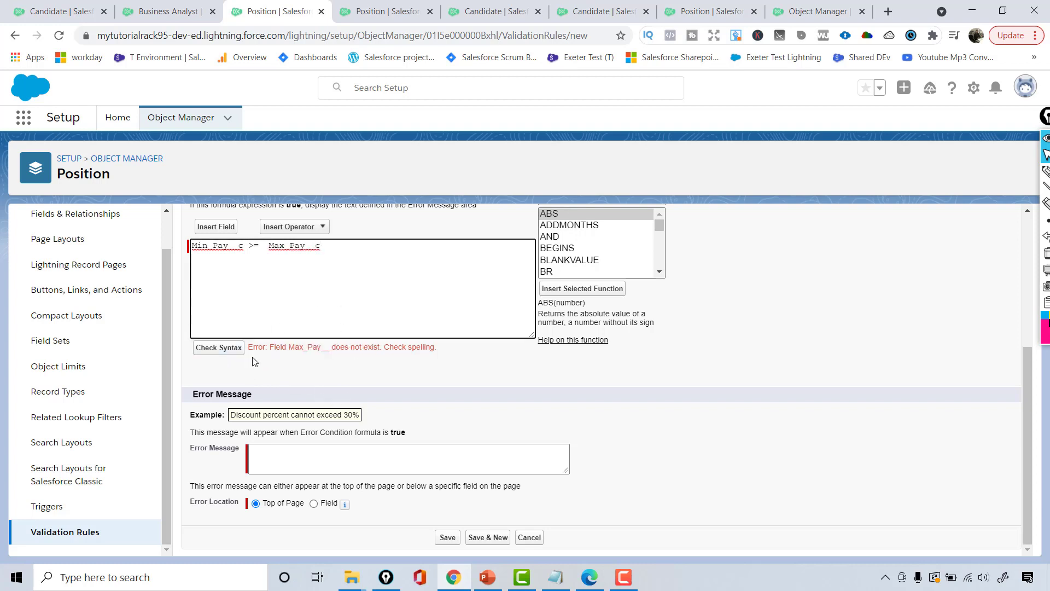
pyautogui.moveTo(250, 349); pyautogui.dragTo(475, 351)
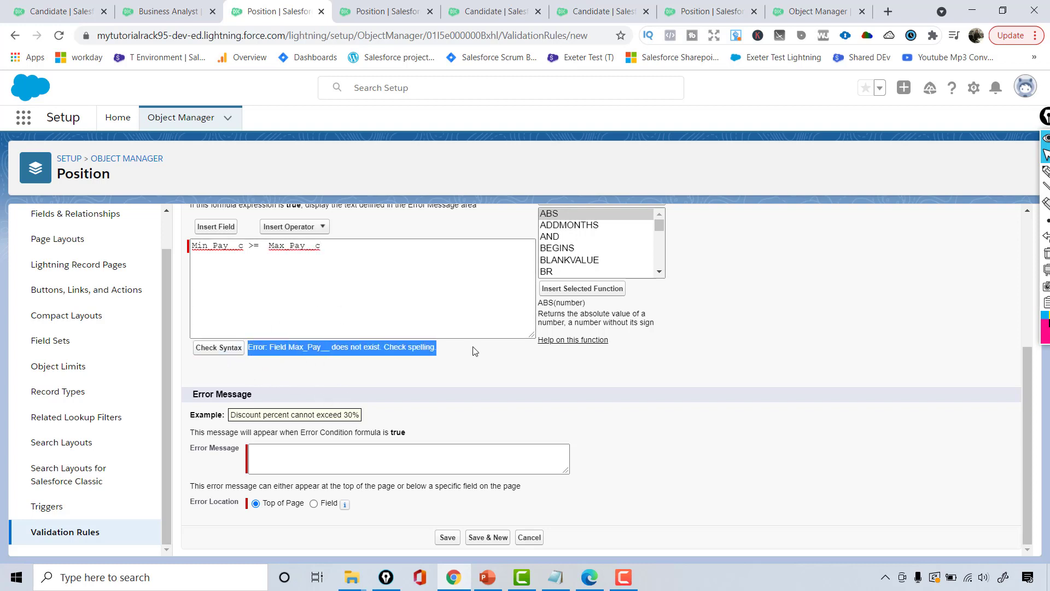
pyautogui.click(233, 352)
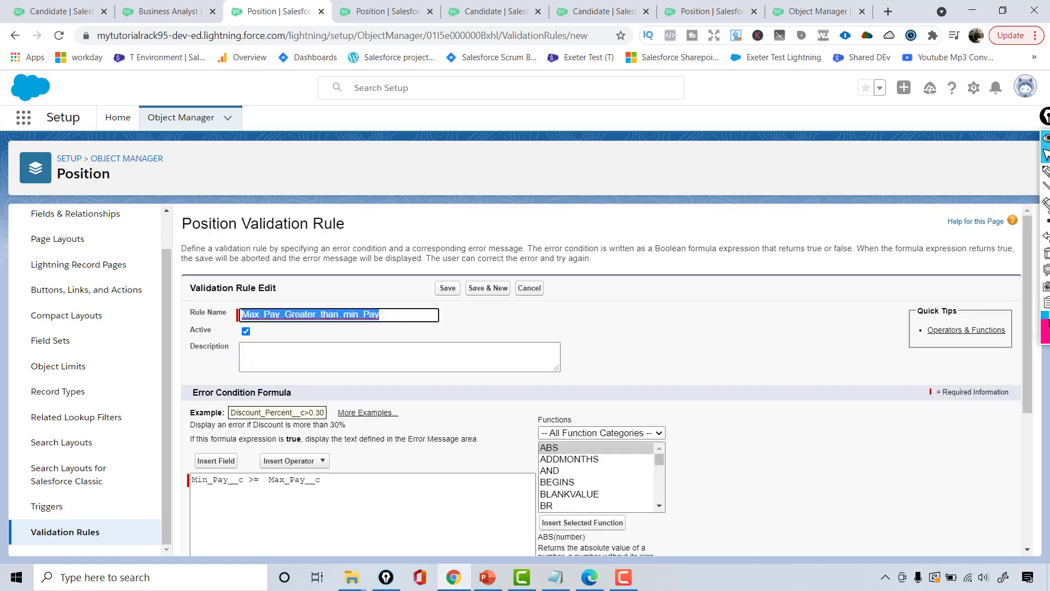
pyautogui.moveTo(1028, 259); pyautogui.dragTo(1030, 390)
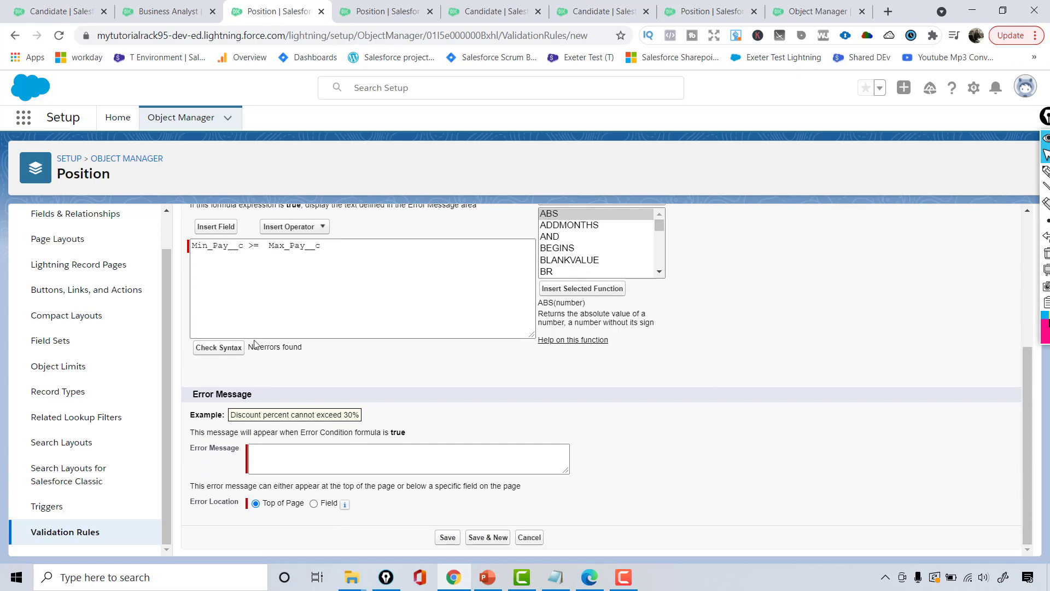
# Step: Enter "Min Pay cannot be greater than Max Pay" as the validation rule's error message
pyautogui.moveTo(194, 248); pyautogui.dragTo(331, 245)
pyautogui.click(214, 257)
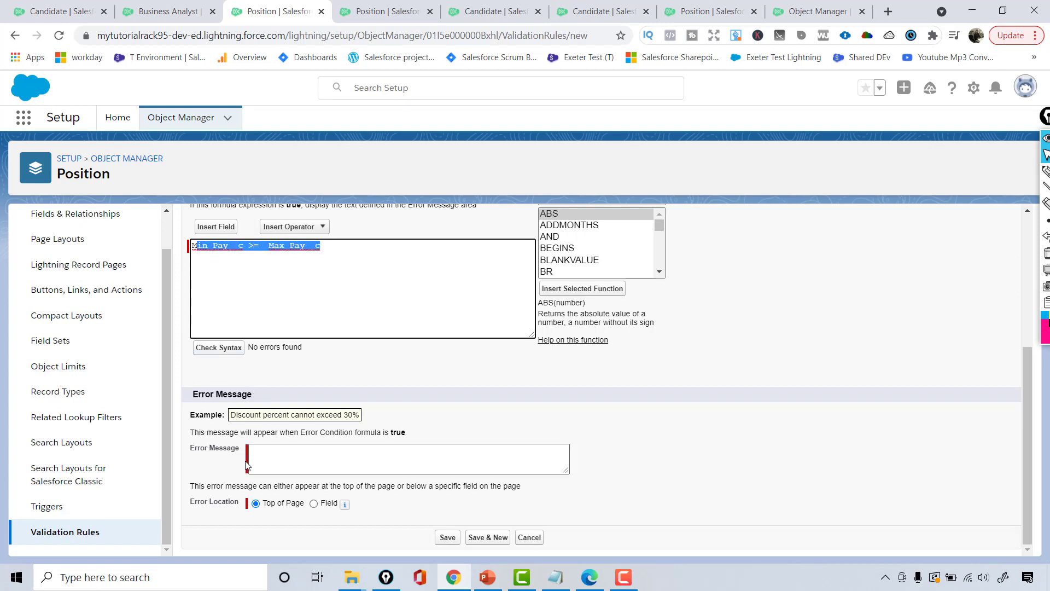
pyautogui.click(284, 464)
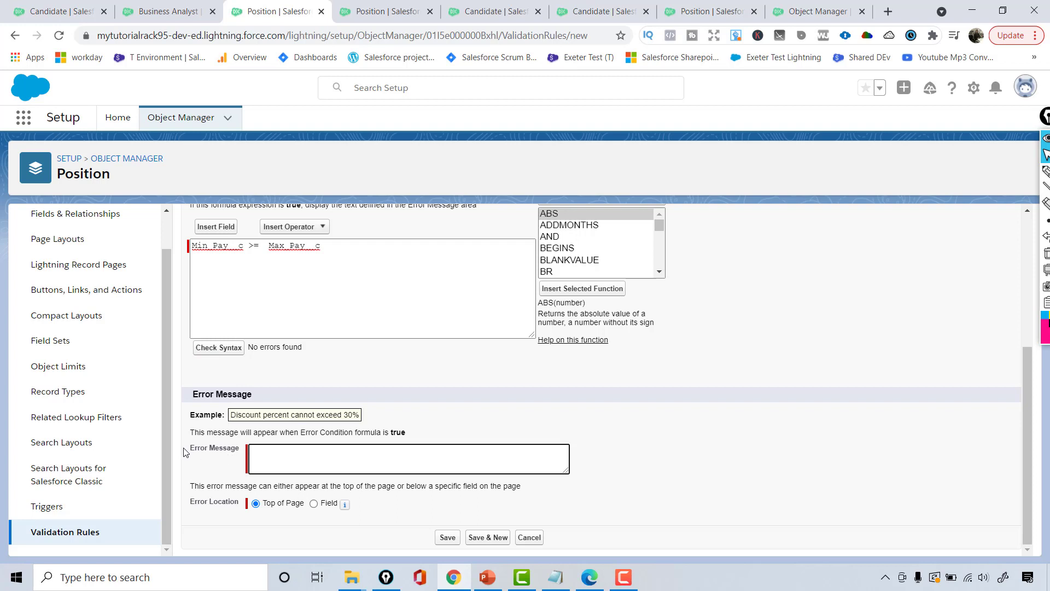
pyautogui.click(272, 458)
pyautogui.write('Min Pay cannot be greater than Max Pay')
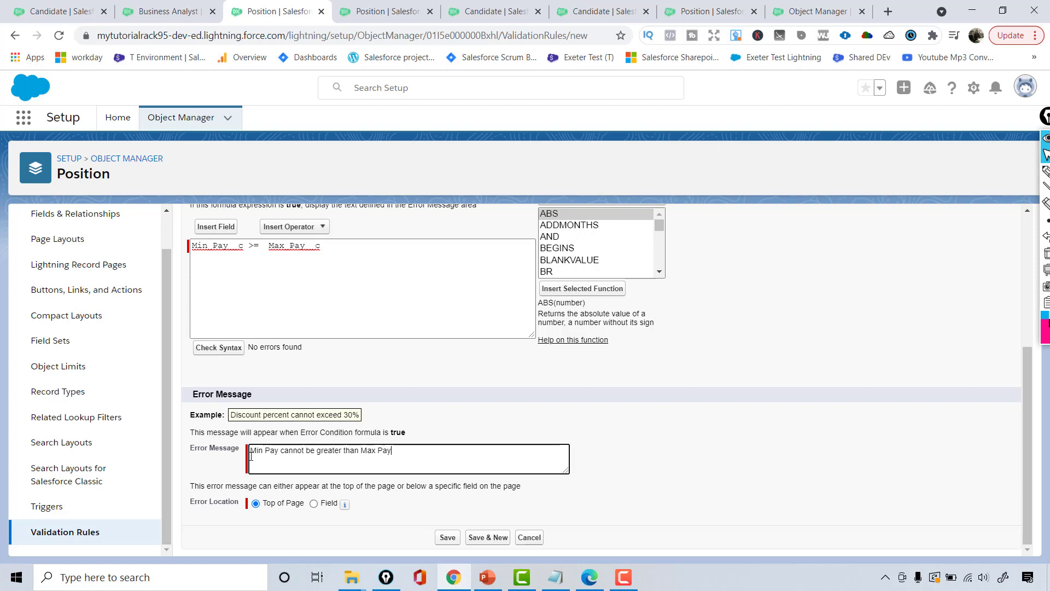
pyautogui.moveTo(251, 456); pyautogui.dragTo(420, 446)
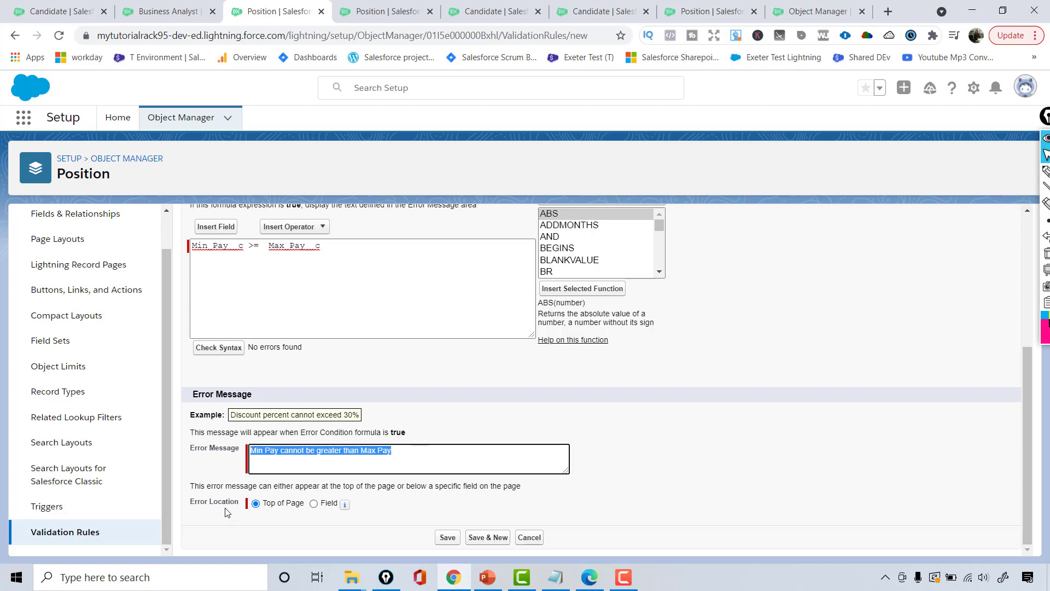
# Step: Look at the fields offered as error location, set the location back to Top of Page and save the validation rule
pyautogui.click(314, 504)
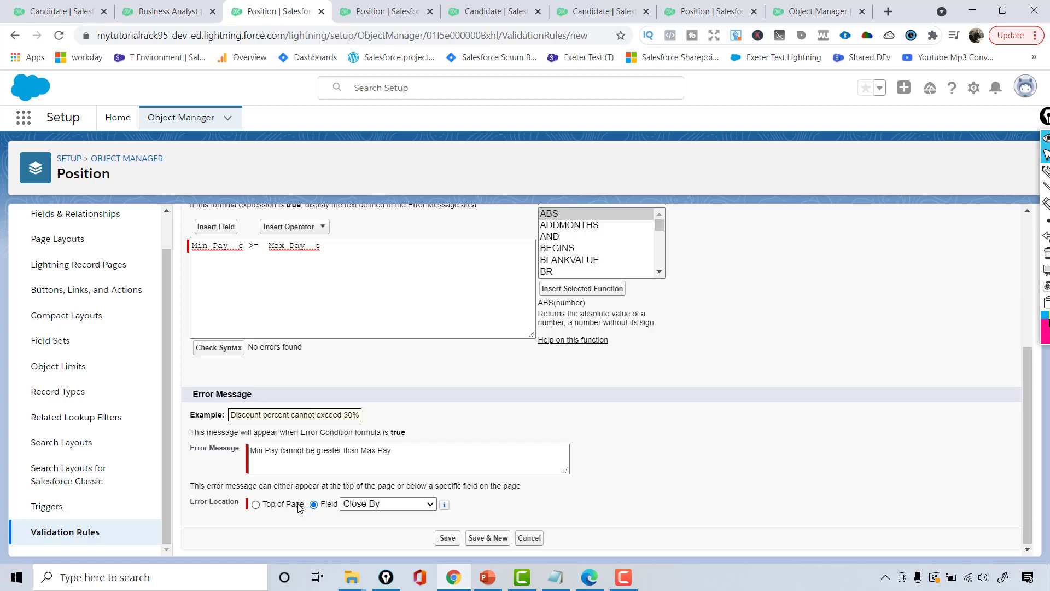
pyautogui.click(350, 504)
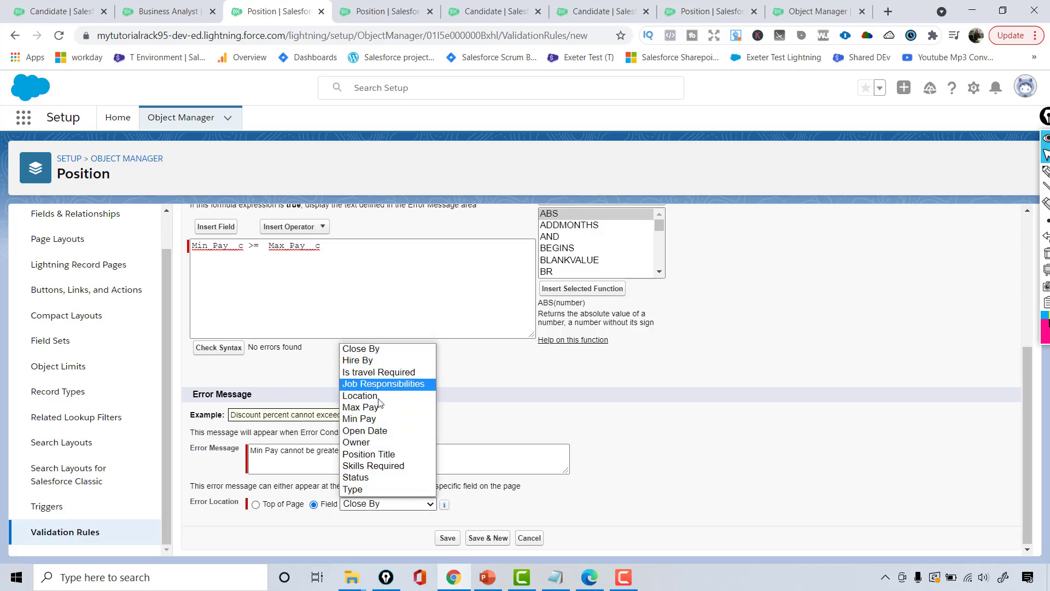
pyautogui.click(255, 504)
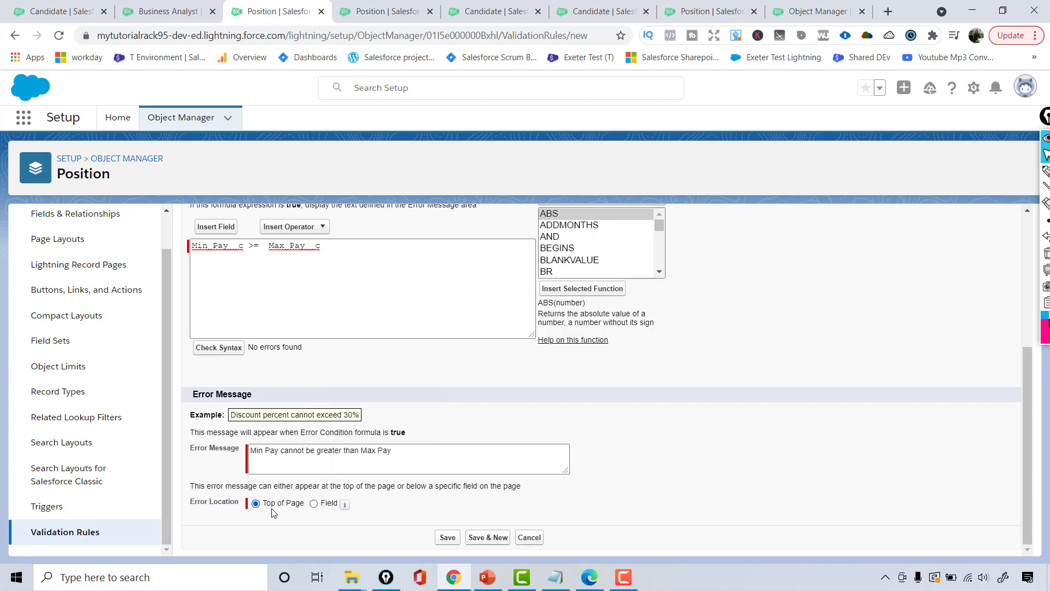
pyautogui.moveTo(266, 505); pyautogui.dragTo(304, 509)
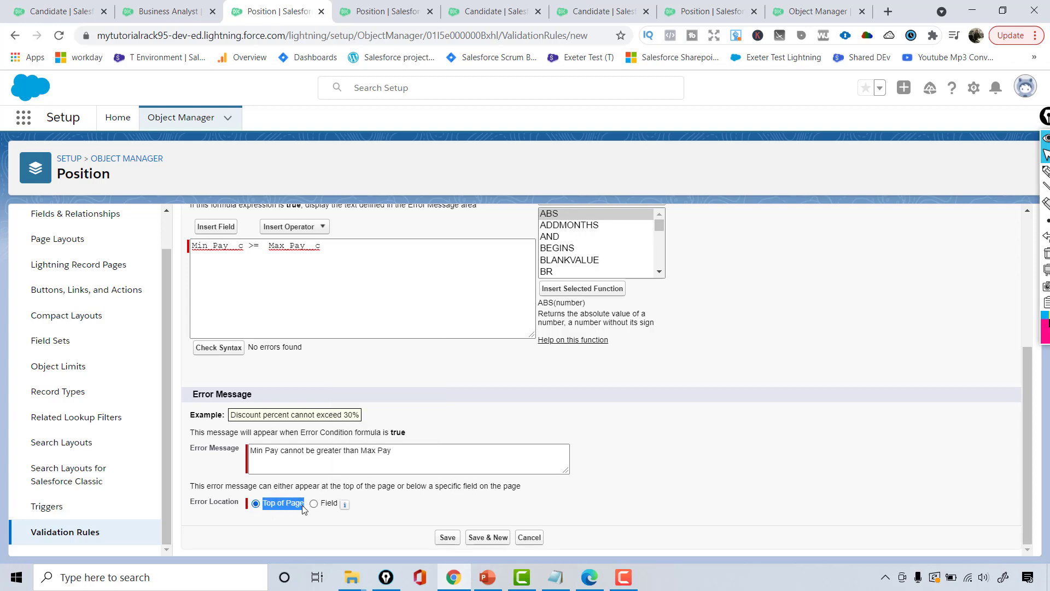
pyautogui.click(453, 533)
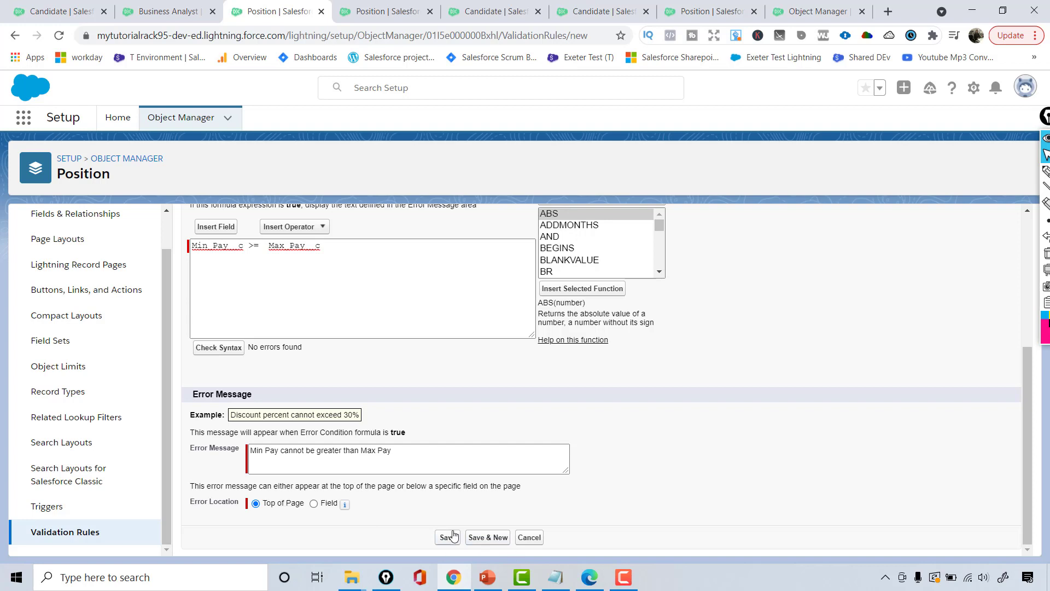
pyautogui.click(453, 534)
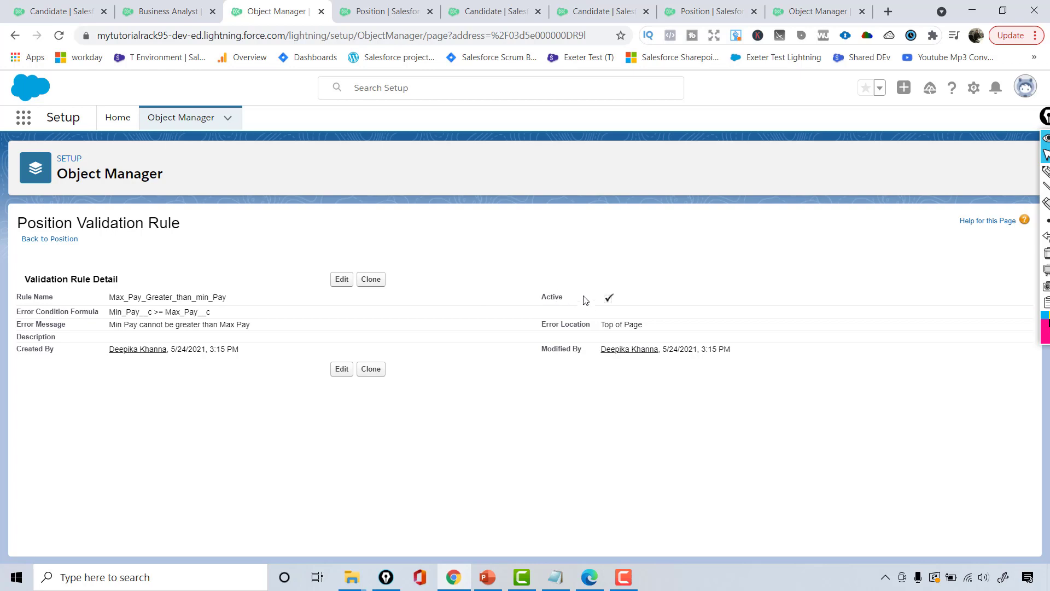
# Step: Review the saved validation rule's active status, rule name and error condition formula
pyautogui.doubleClick(616, 298)
pyautogui.moveTo(109, 297); pyautogui.dragTo(203, 303)
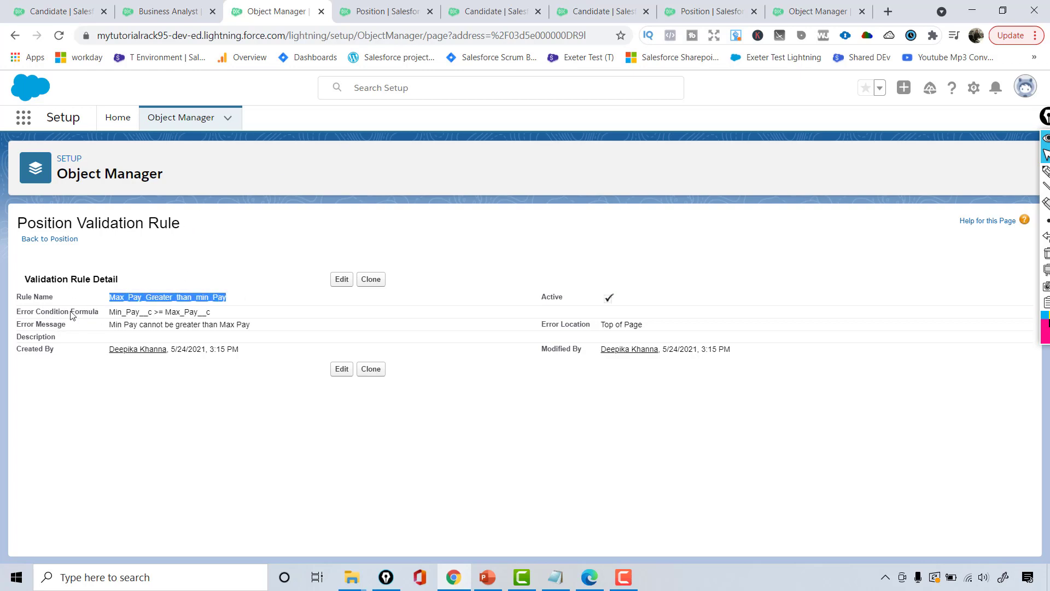
pyautogui.moveTo(104, 313); pyautogui.dragTo(209, 311)
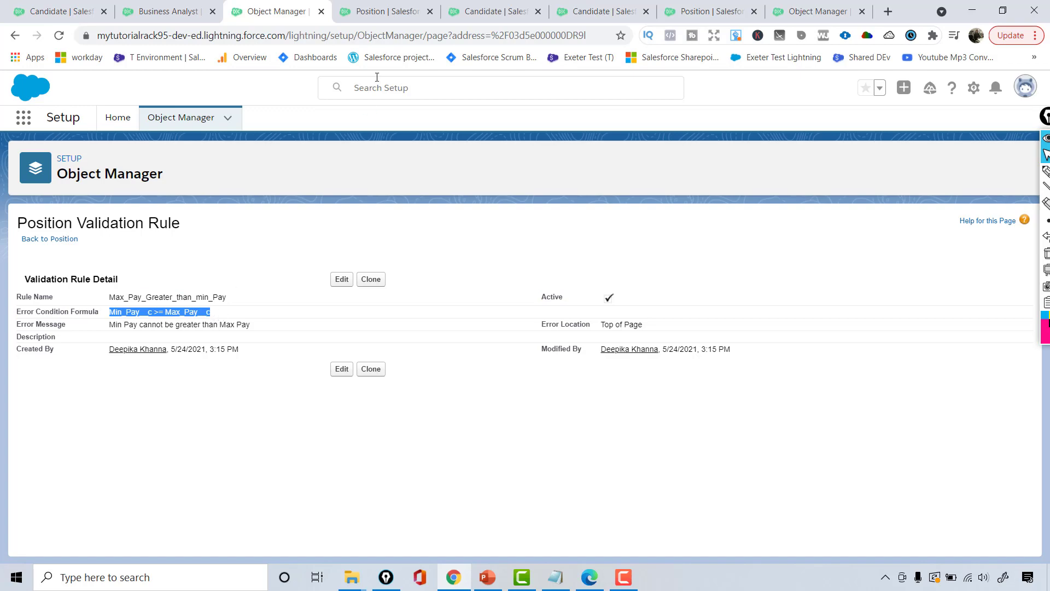
# Step: Go to the Positions list in the Recruiting app and open the Business Analyst record
pyautogui.click(360, 8)
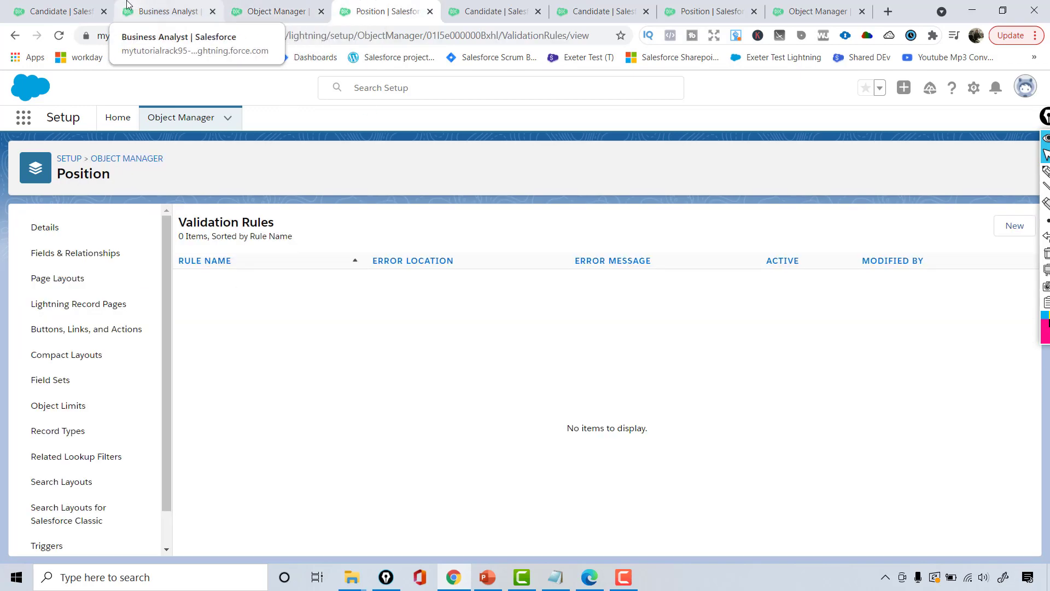
pyautogui.click(77, 11)
pyautogui.click(164, 11)
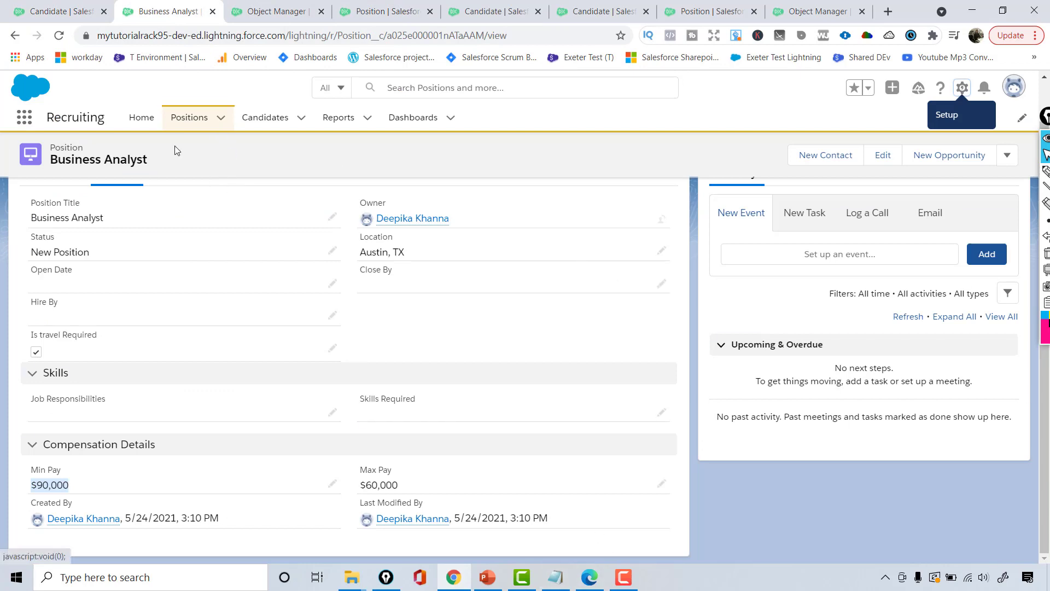
pyautogui.click(185, 118)
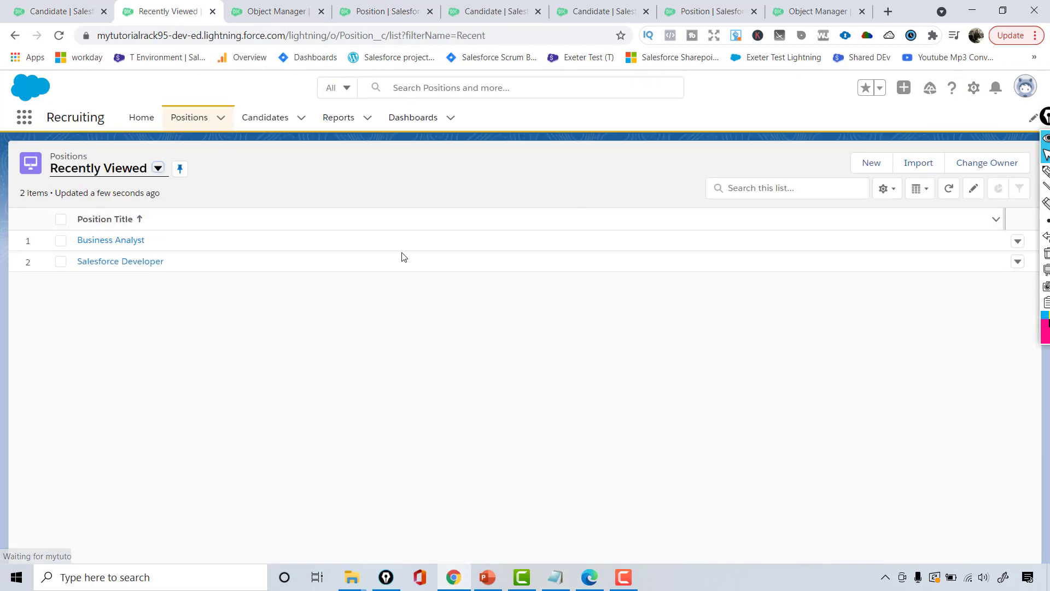
pyautogui.click(100, 243)
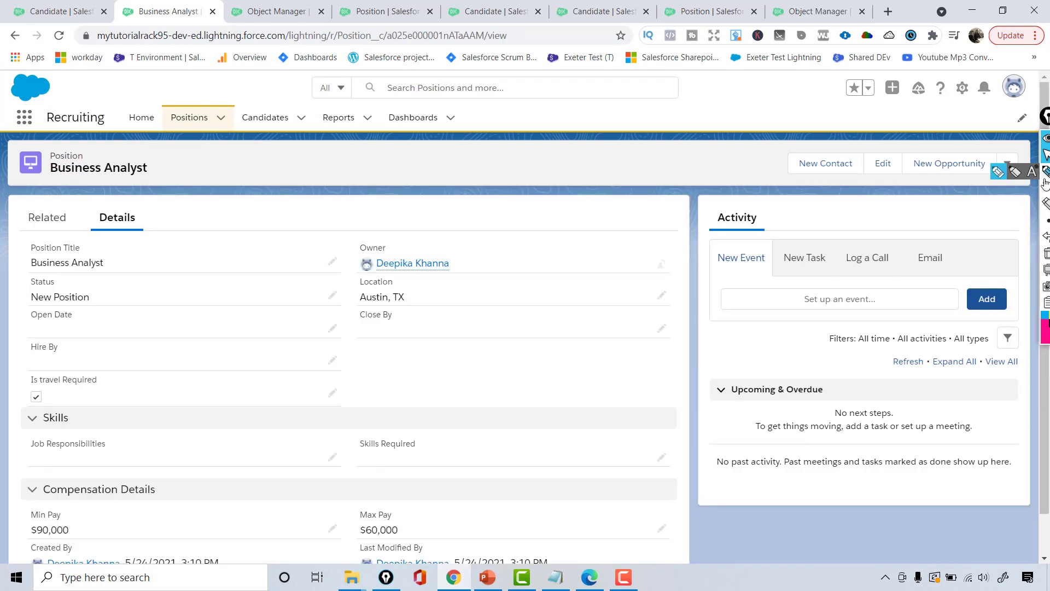
# Step: Edit the Business Analyst position and try to save it with Min Pay above Max Pay to test the validation rule
pyautogui.click(883, 163)
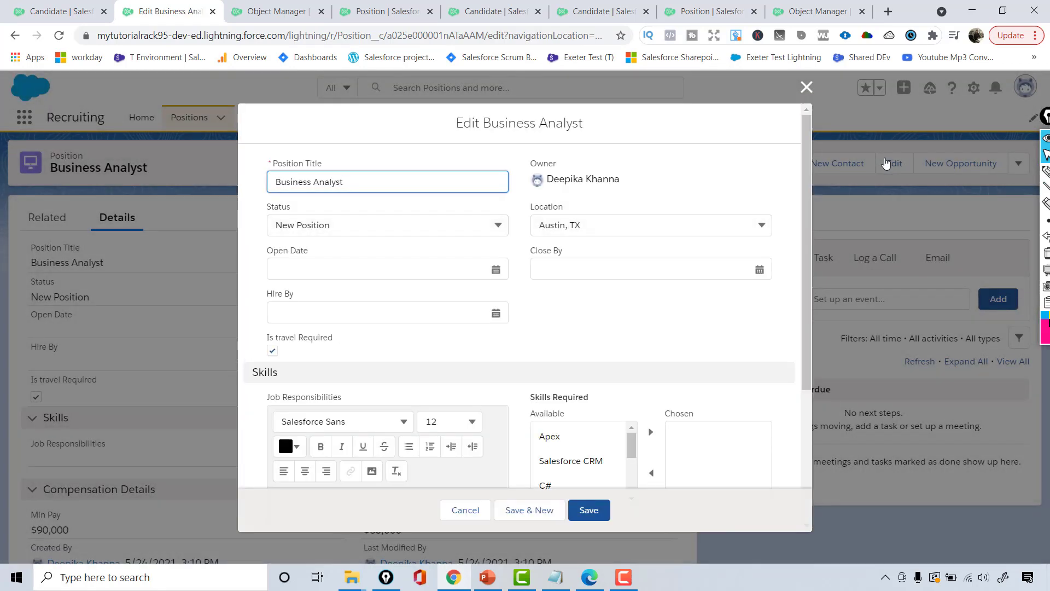
pyautogui.moveTo(806, 234); pyautogui.dragTo(825, 418)
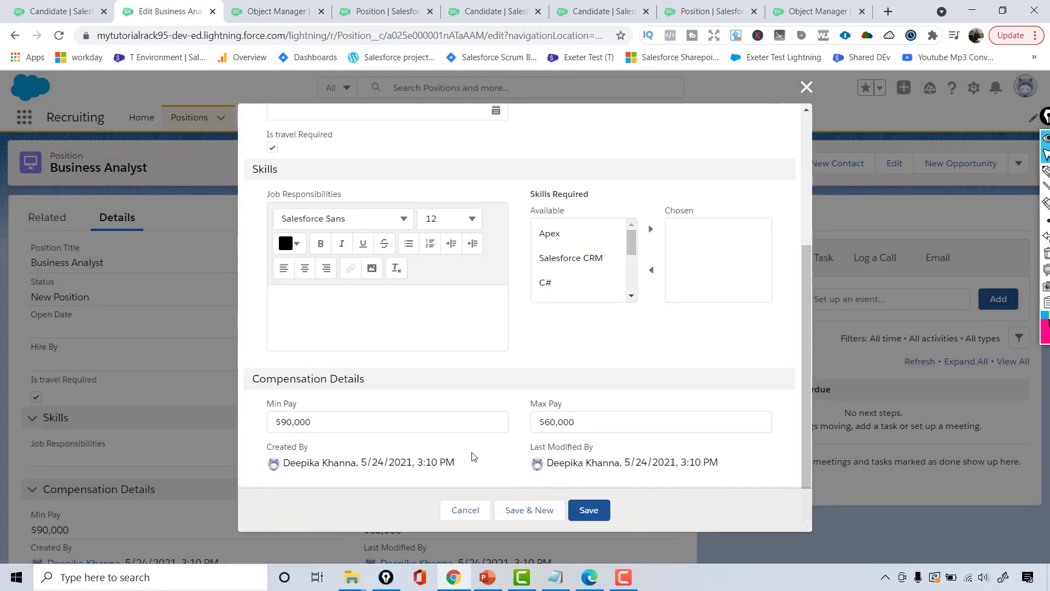
pyautogui.click(322, 418)
pyautogui.click(605, 418)
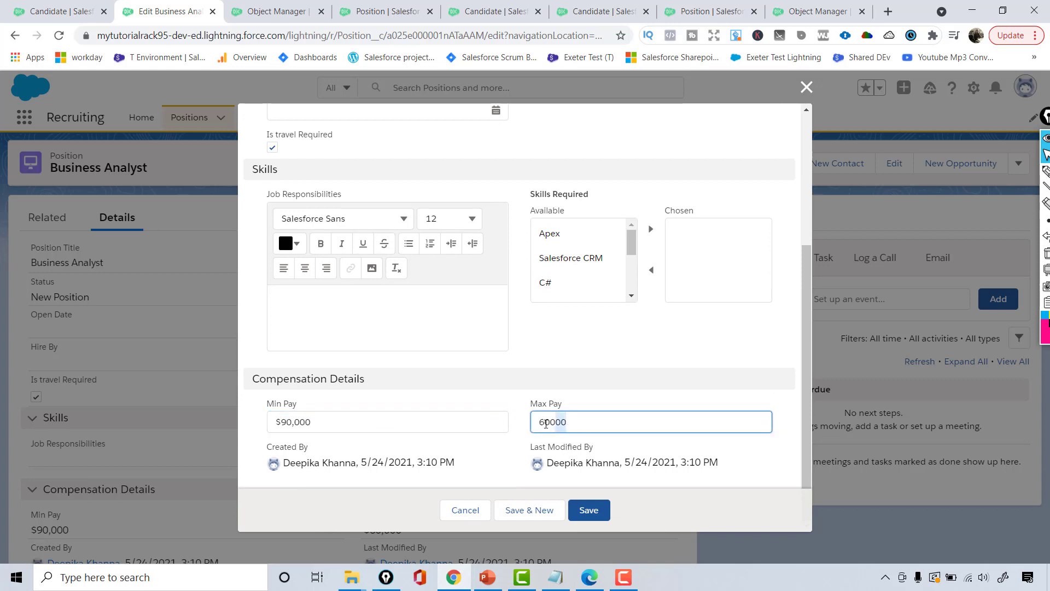
pyautogui.moveTo(605, 417); pyautogui.dragTo(522, 491)
pyautogui.click(570, 510)
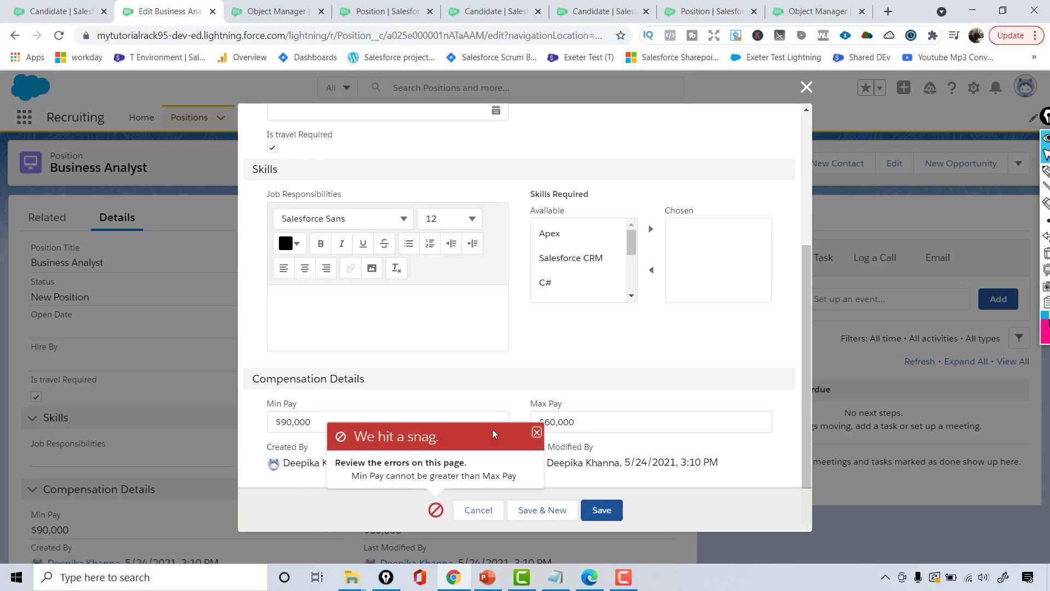
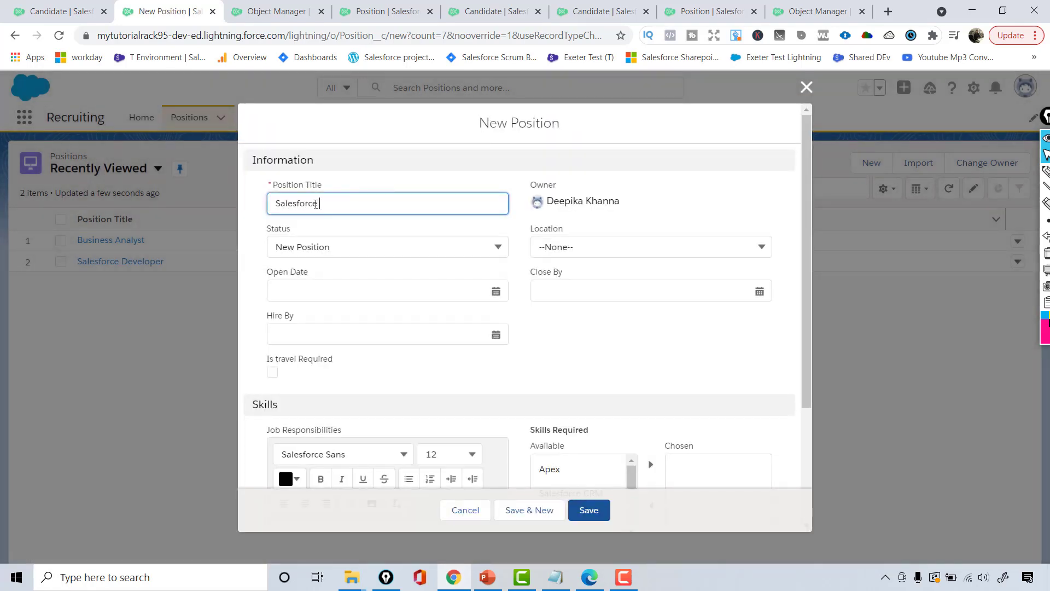
# Step: Complete the new position's title as Salesforce Admin, with status Pending Approval and location Delhi, India
pyautogui.write('Admin')
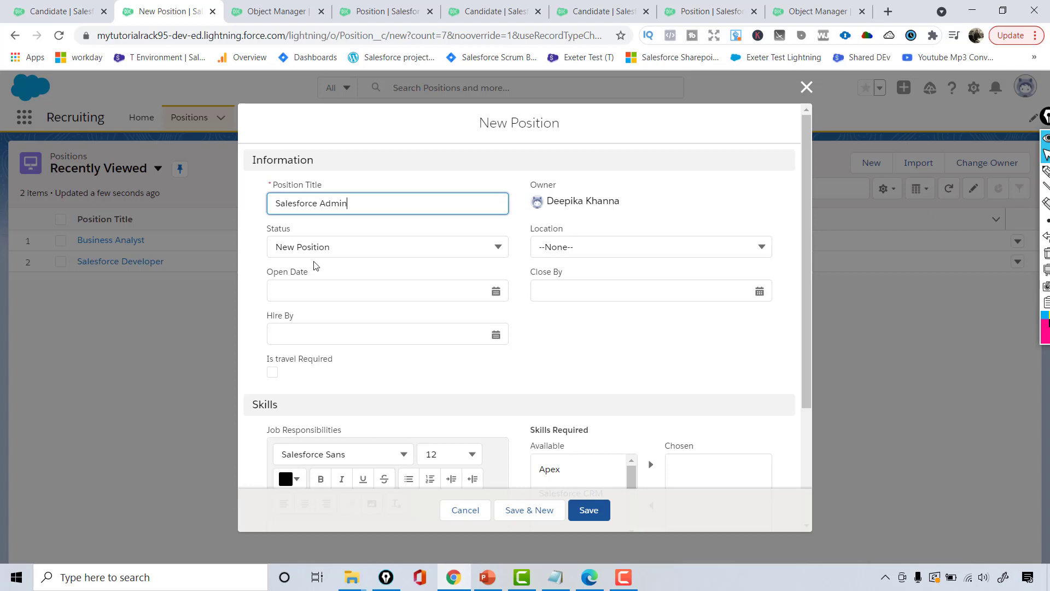
pyautogui.click(330, 249)
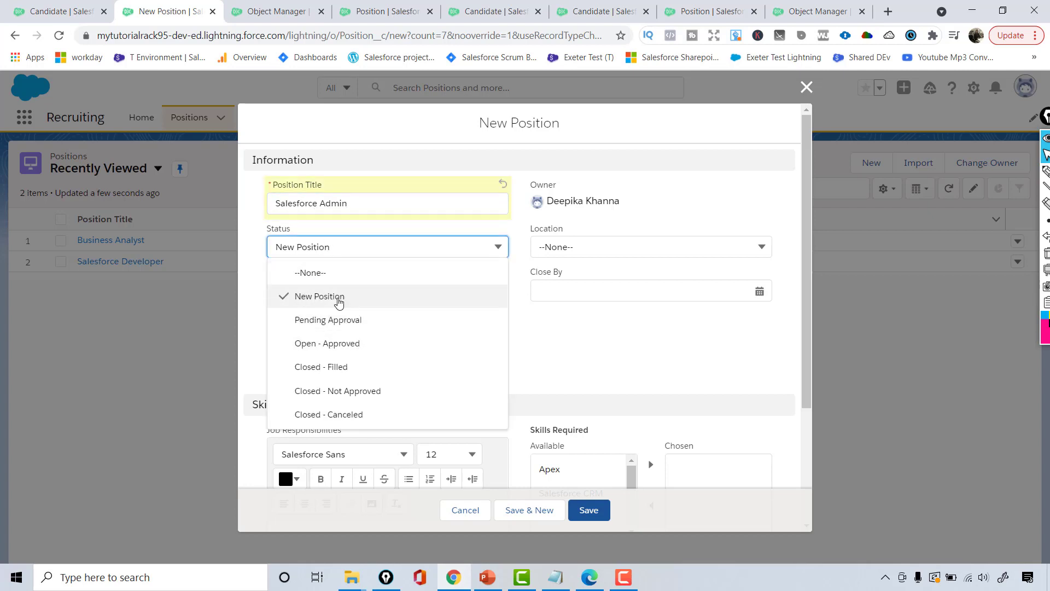
pyautogui.click(339, 319)
pyautogui.click(584, 244)
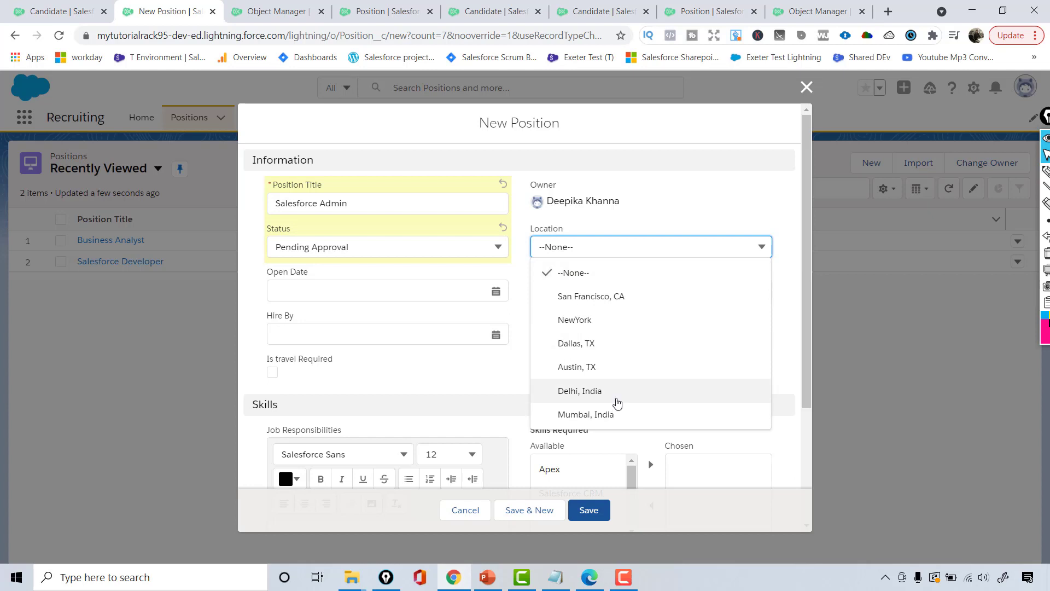
pyautogui.click(617, 403)
# Step: Set Min Pay to 40000 and Max Pay to 20000 on the new position, and try to save it to test the rule
pyautogui.moveTo(804, 282); pyautogui.dragTo(817, 455)
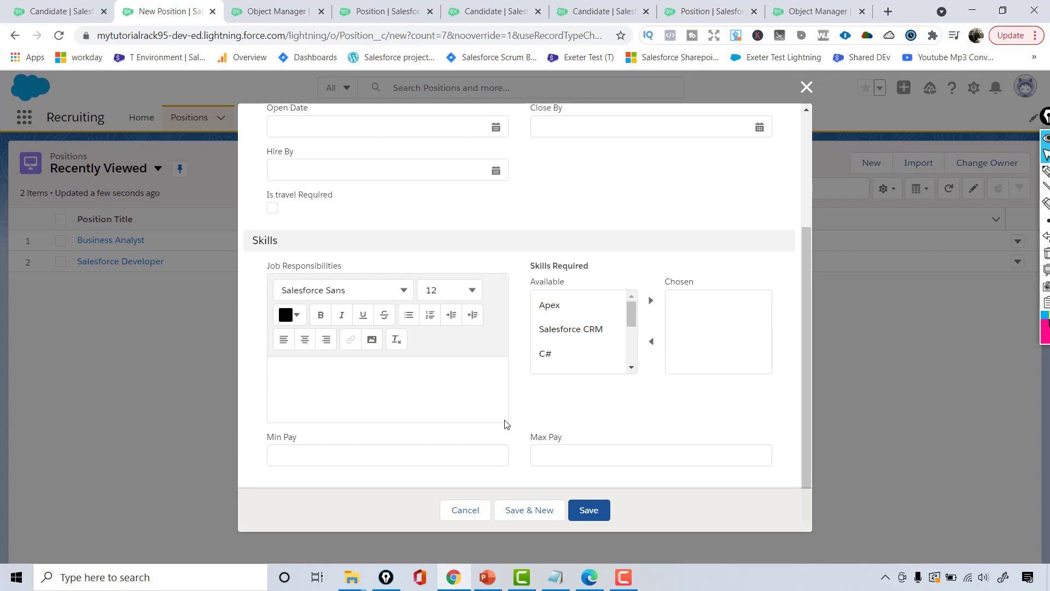
pyautogui.click(375, 454)
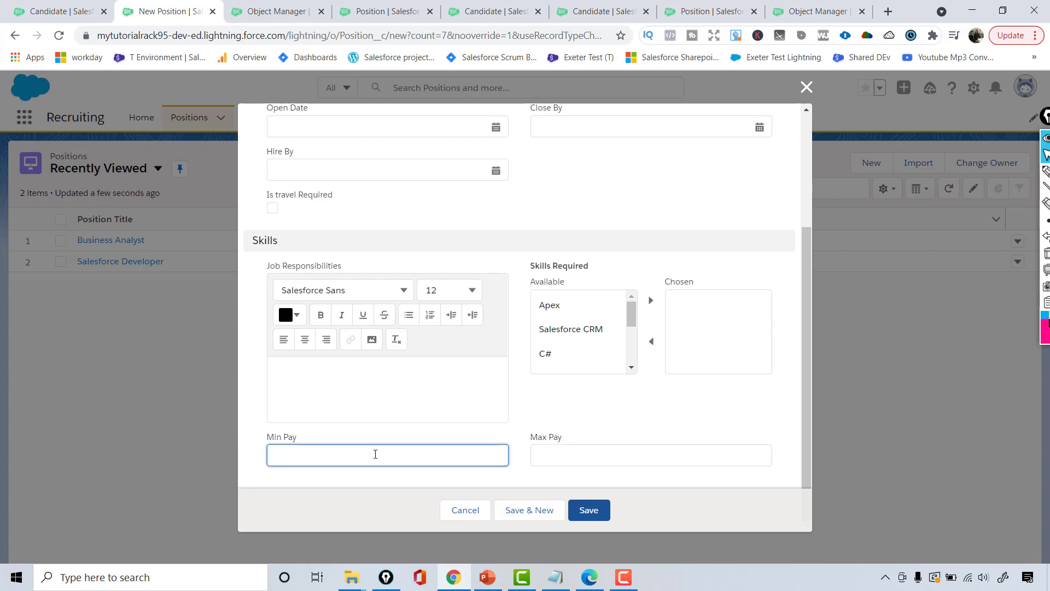
pyautogui.write('40000')
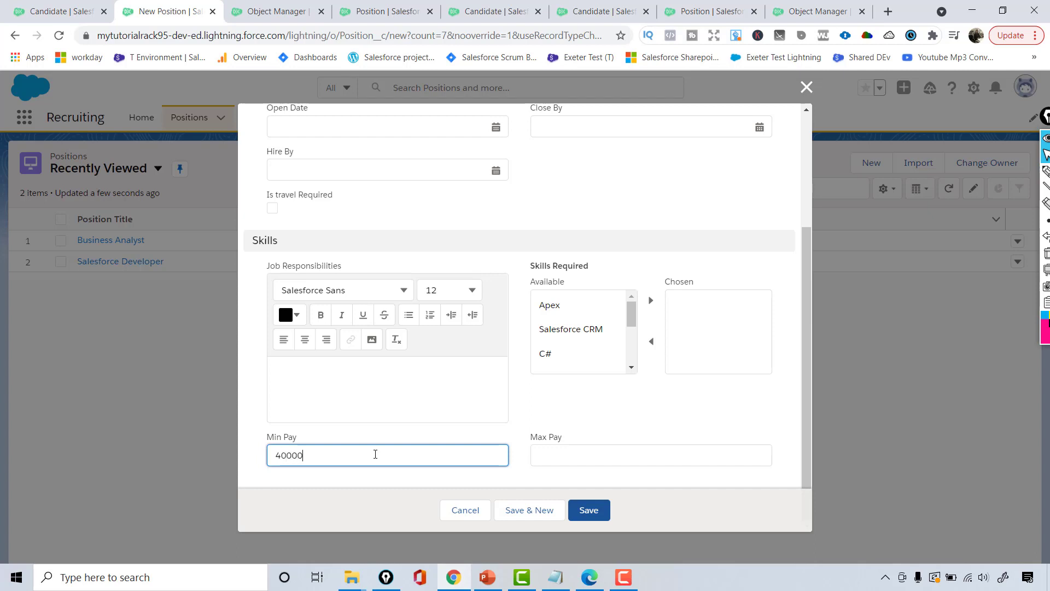
pyautogui.click(560, 458)
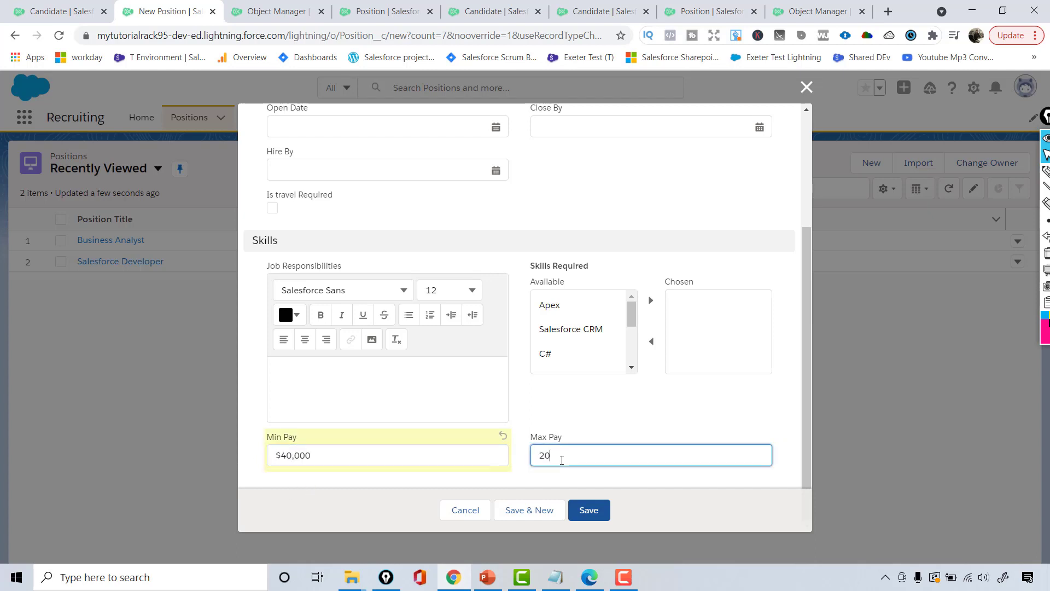
pyautogui.scroll(3, 812, 383)
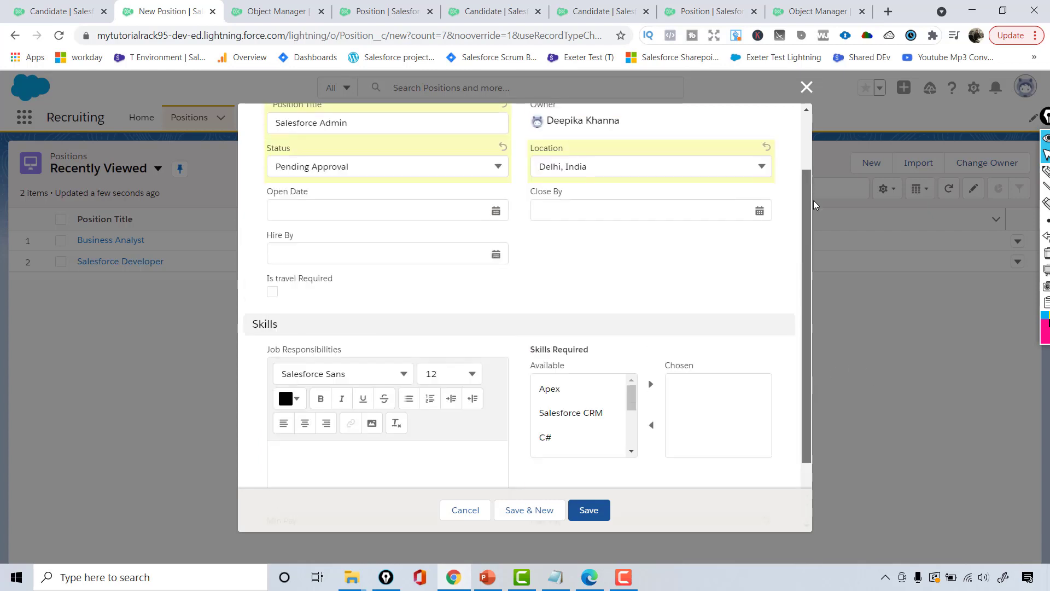
pyautogui.click(582, 510)
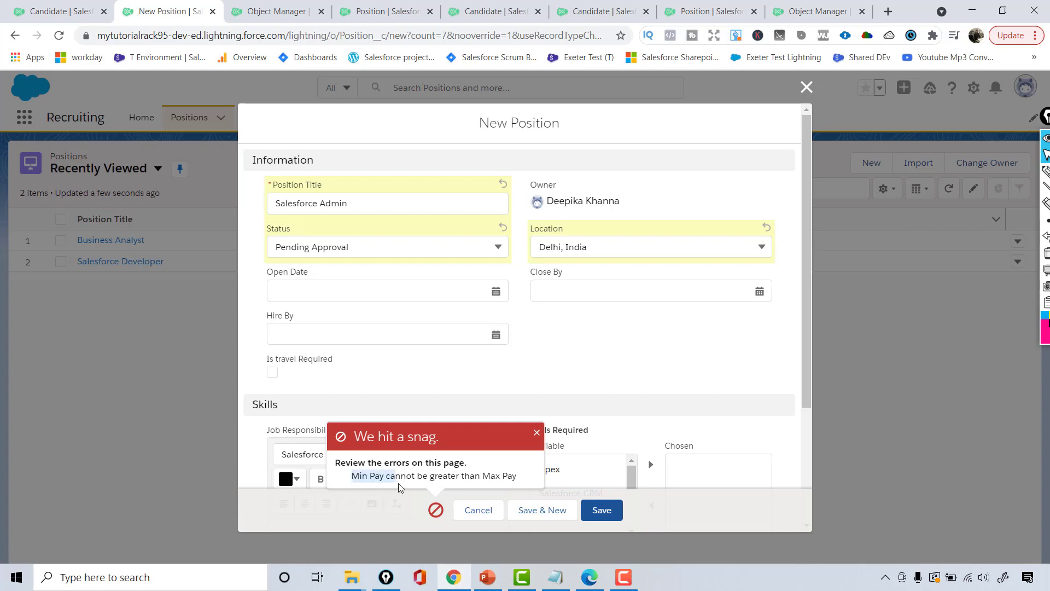
pyautogui.moveTo(398, 484); pyautogui.dragTo(521, 484)
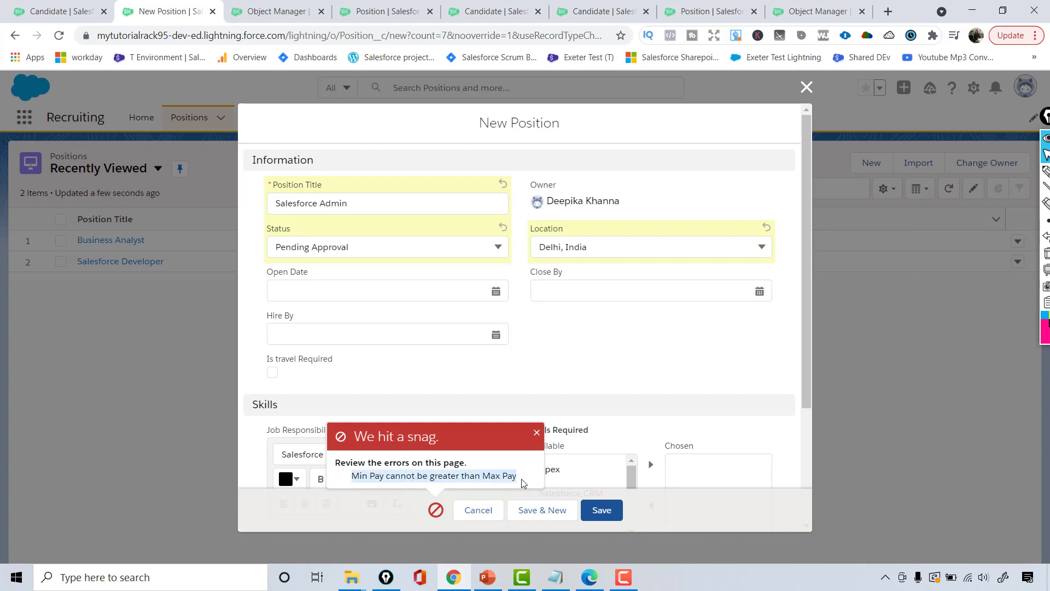
pyautogui.click(536, 432)
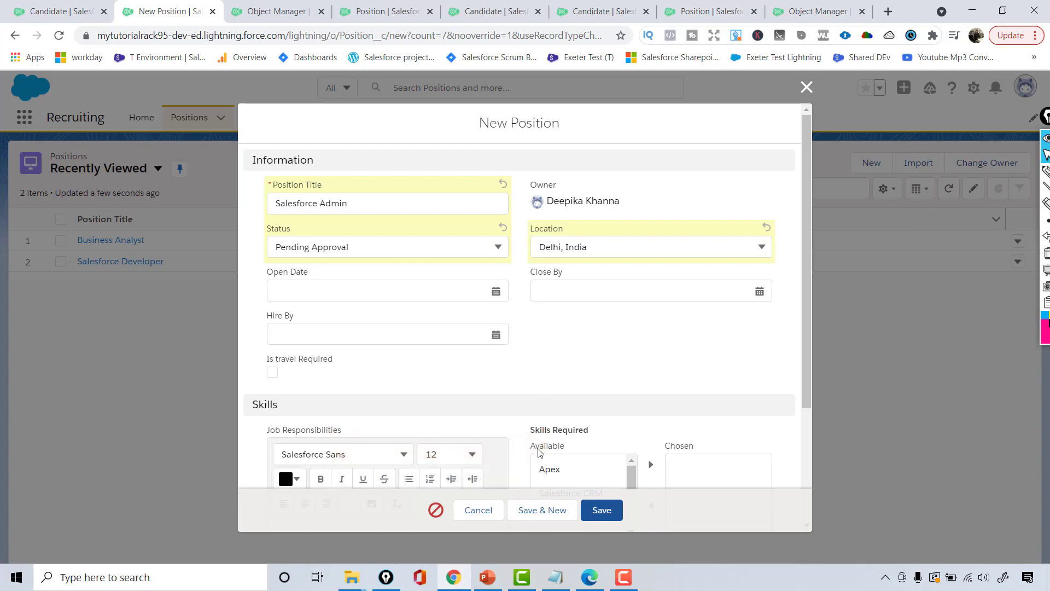
# Step: Set the new position's Max Pay to 50000 and save the record
pyautogui.scroll(-3, 539, 452)
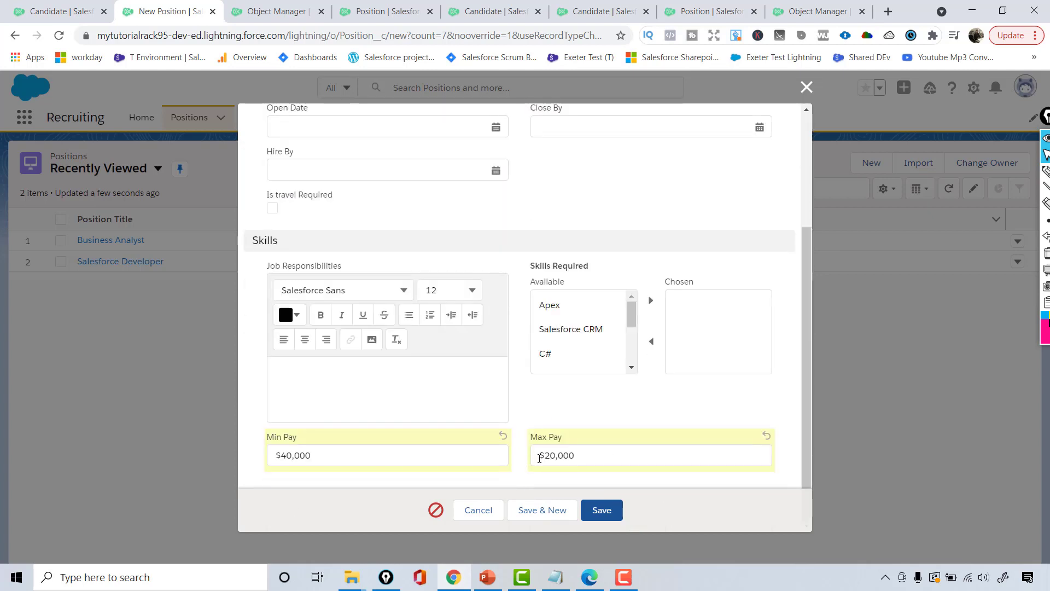
pyautogui.click(539, 457)
pyautogui.press('Delete')
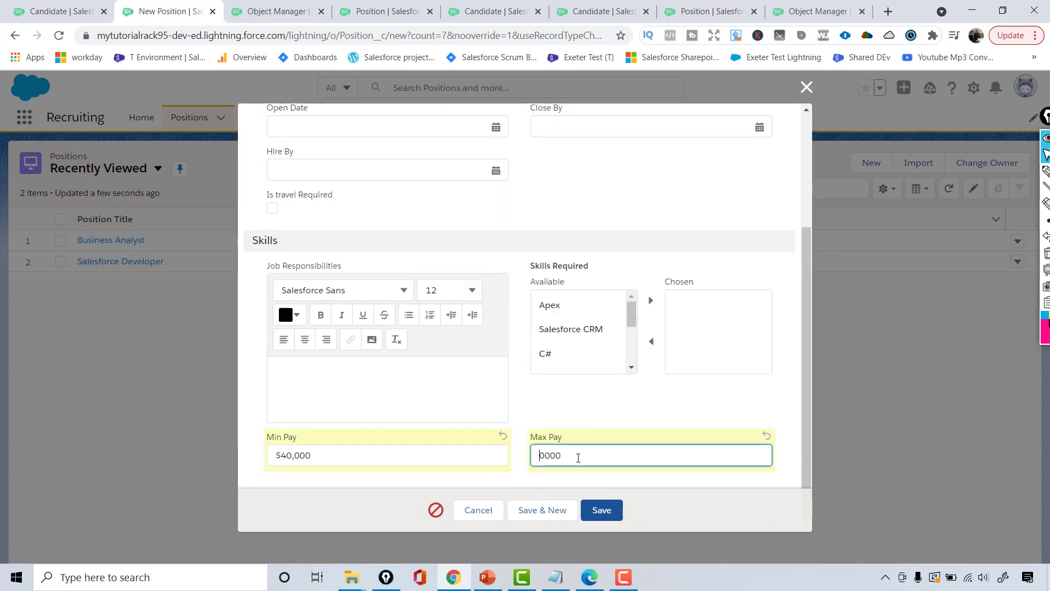
pyautogui.write('5')
pyautogui.click(602, 510)
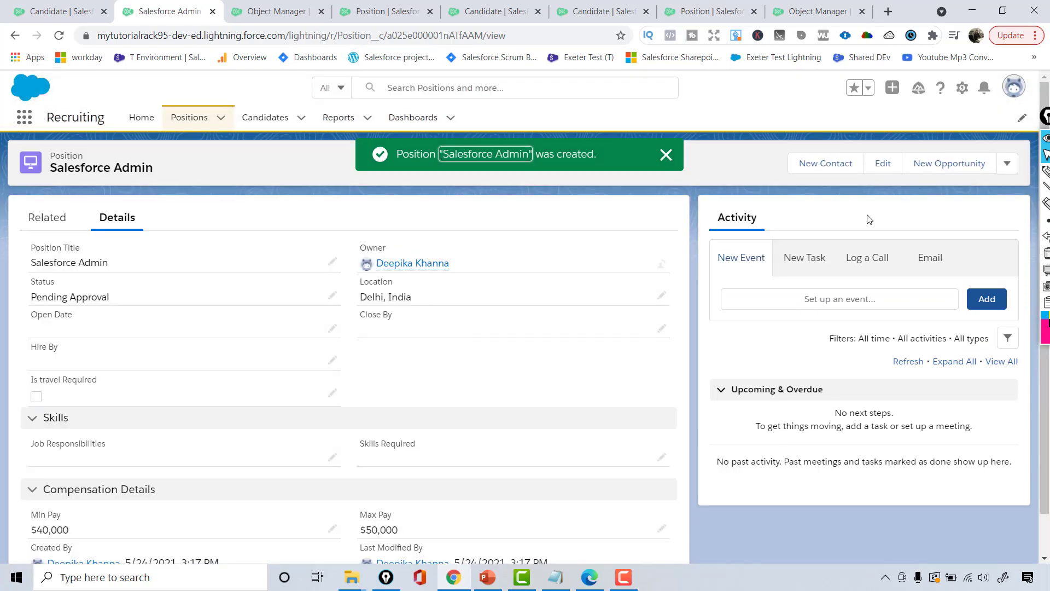
# Step: Edit the Salesforce Admin position, set Min Pay to 140000, try to save it to test the validation rule, and dismiss the error
pyautogui.click(883, 163)
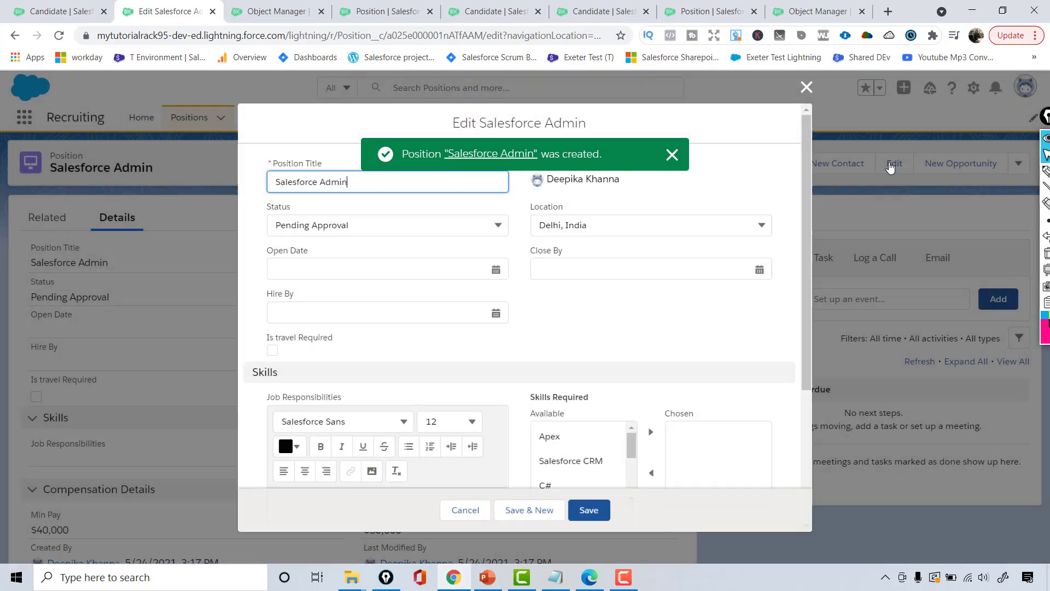
pyautogui.moveTo(801, 370); pyautogui.dragTo(787, 493)
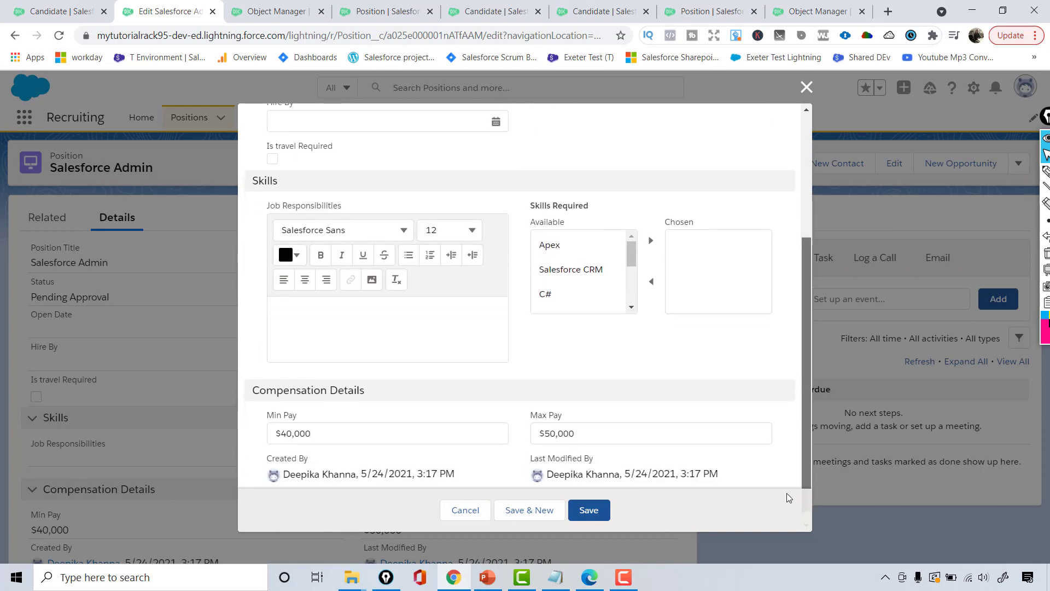
pyautogui.click(544, 425)
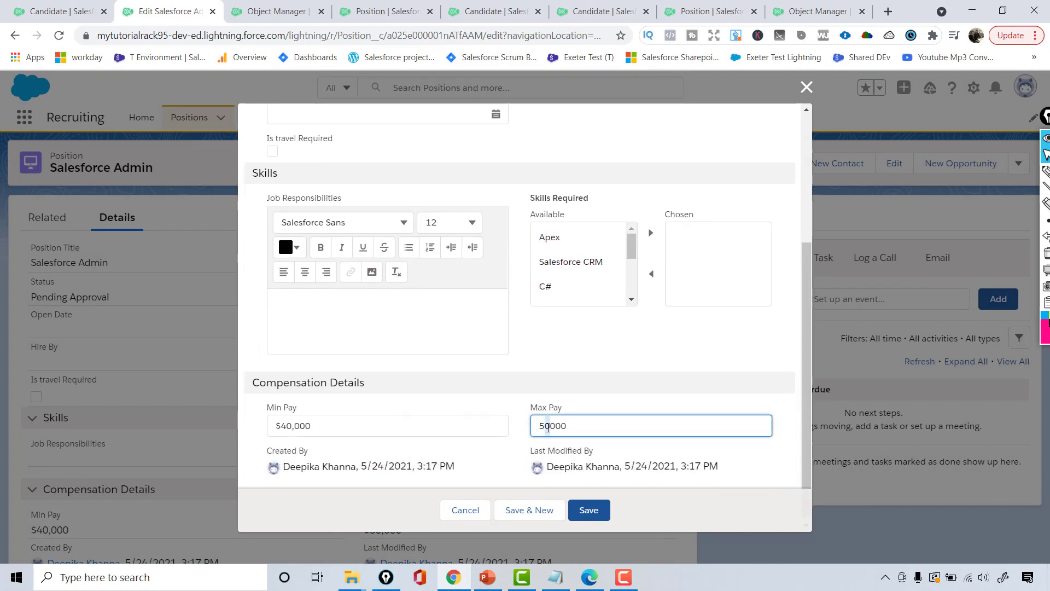
pyautogui.click(282, 427)
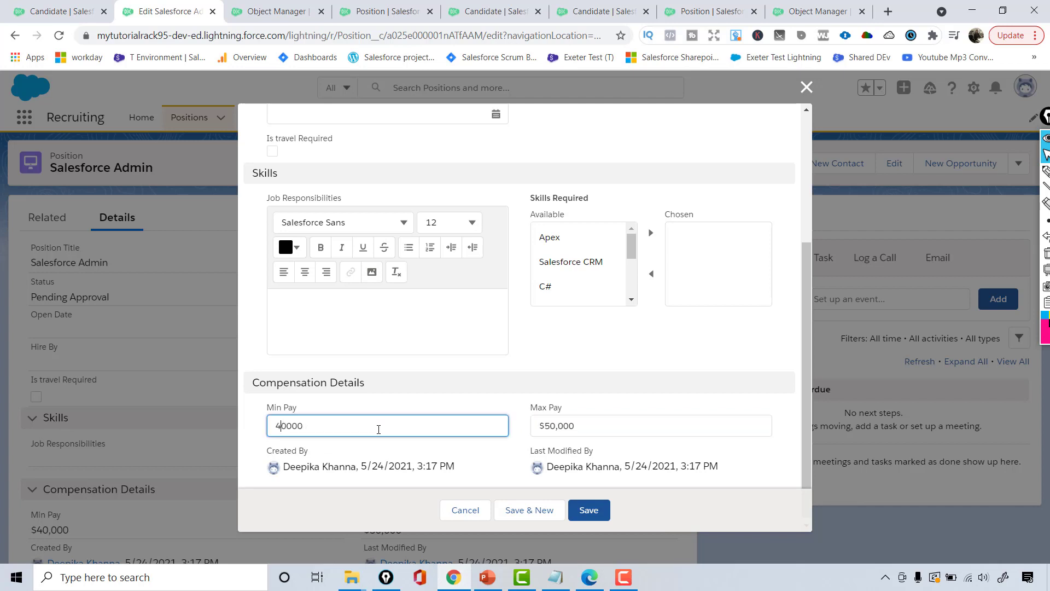
pyautogui.write('1')
pyautogui.click(589, 510)
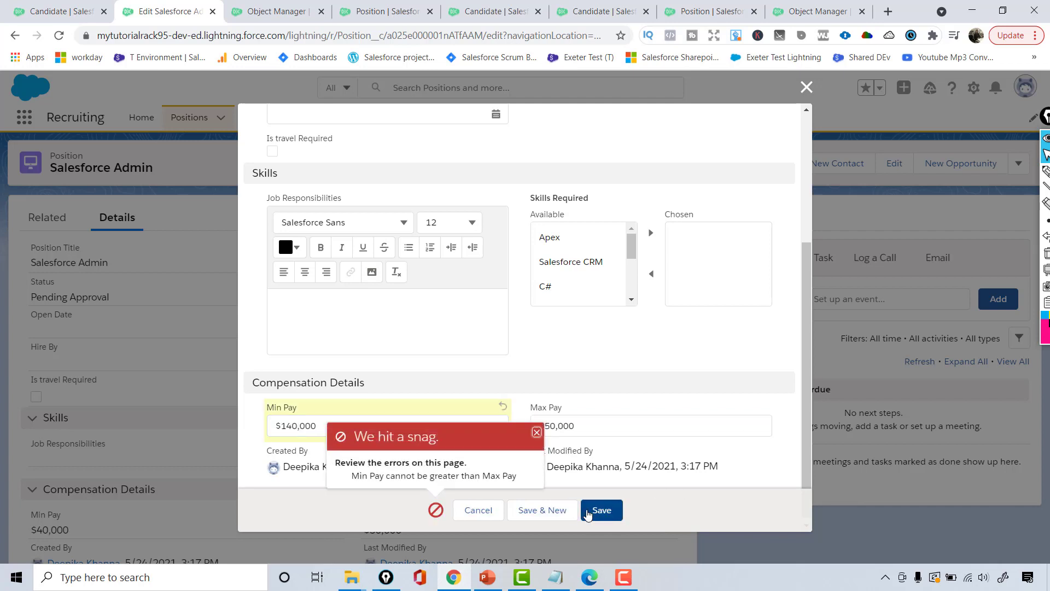
pyautogui.moveTo(350, 482); pyautogui.dragTo(522, 485)
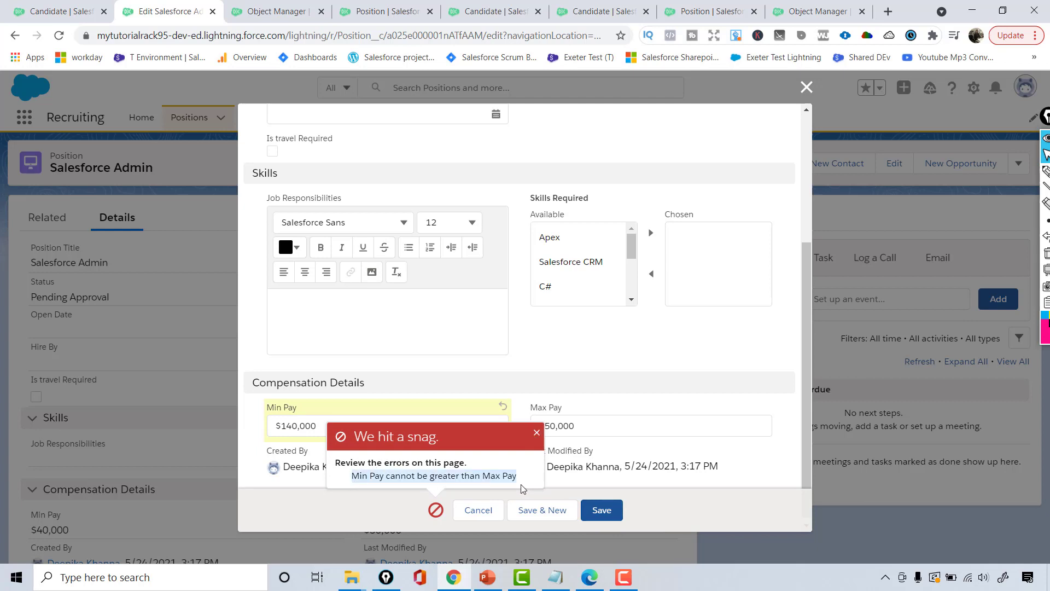
pyautogui.click(537, 433)
pyautogui.scroll(2, 803, 328)
pyautogui.scroll(3, 803, 296)
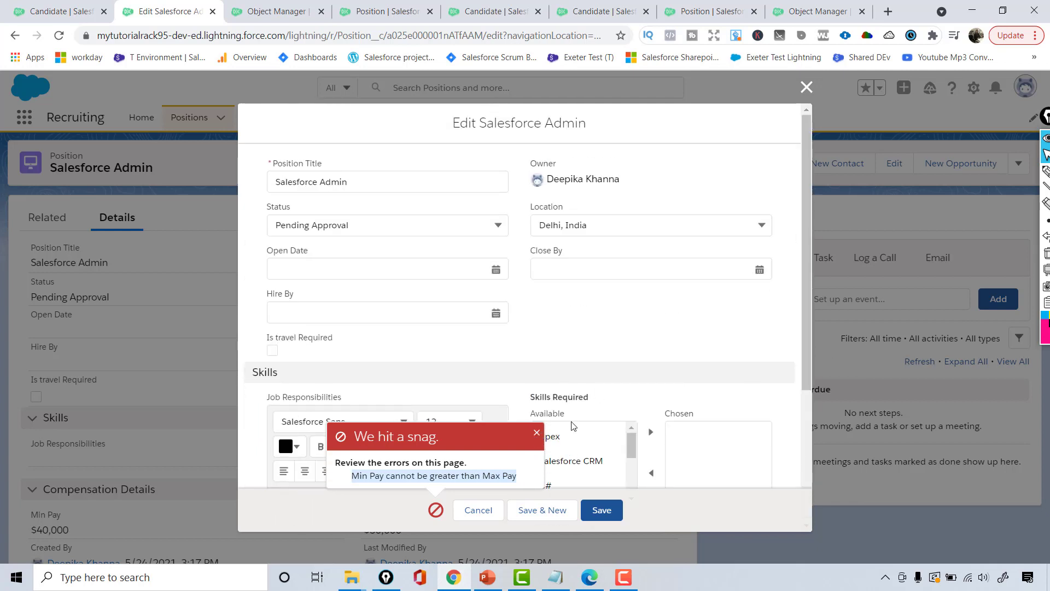
pyautogui.click(536, 434)
# Step: Set Min Pay back to 40000 in the Salesforce Admin position's edit form
pyautogui.scroll(-3, 803, 320)
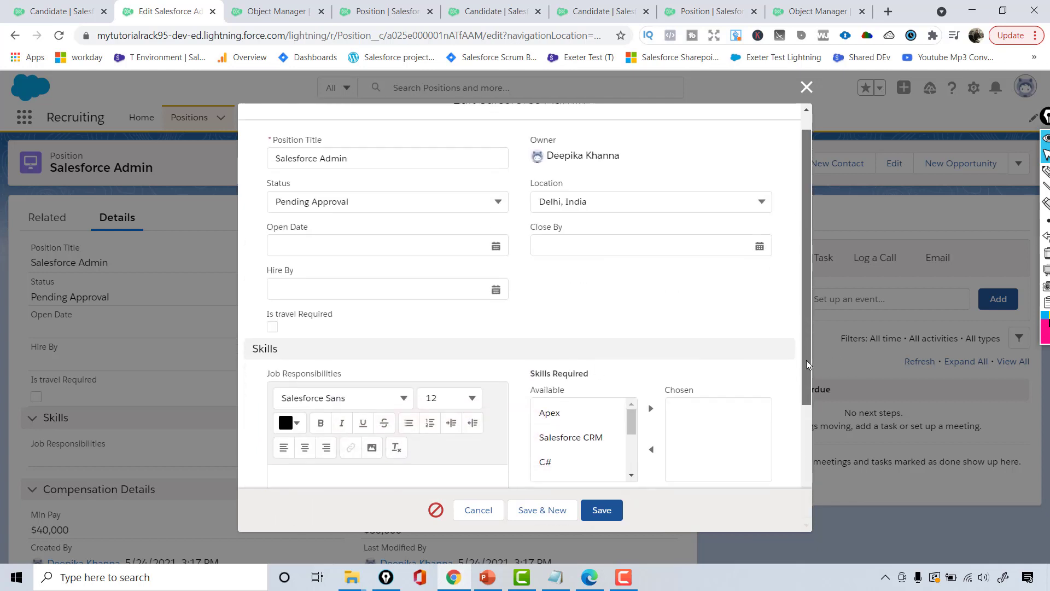
pyautogui.click(292, 444)
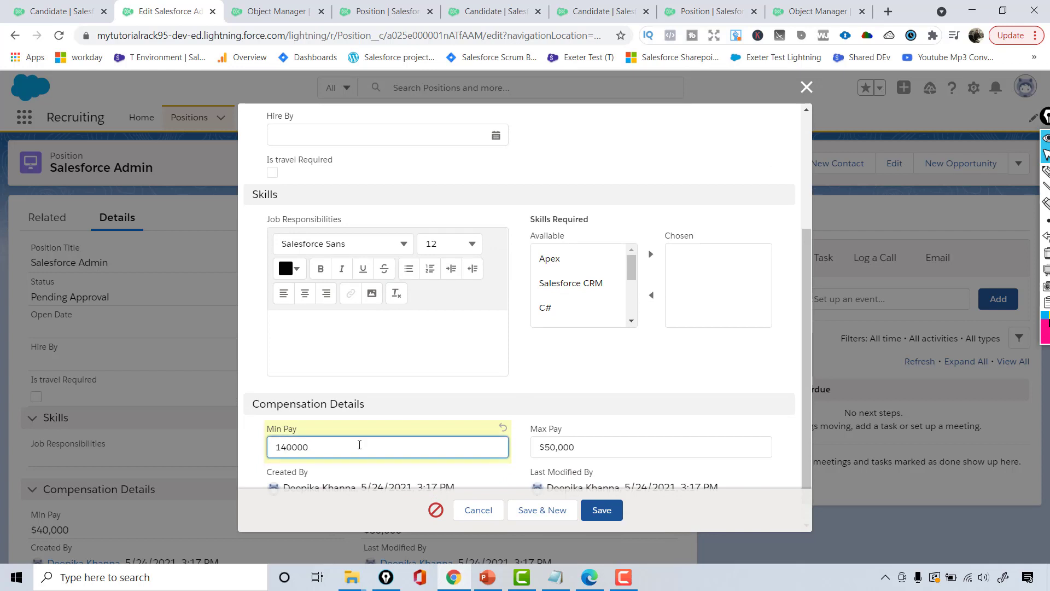
pyautogui.doubleClick(279, 447)
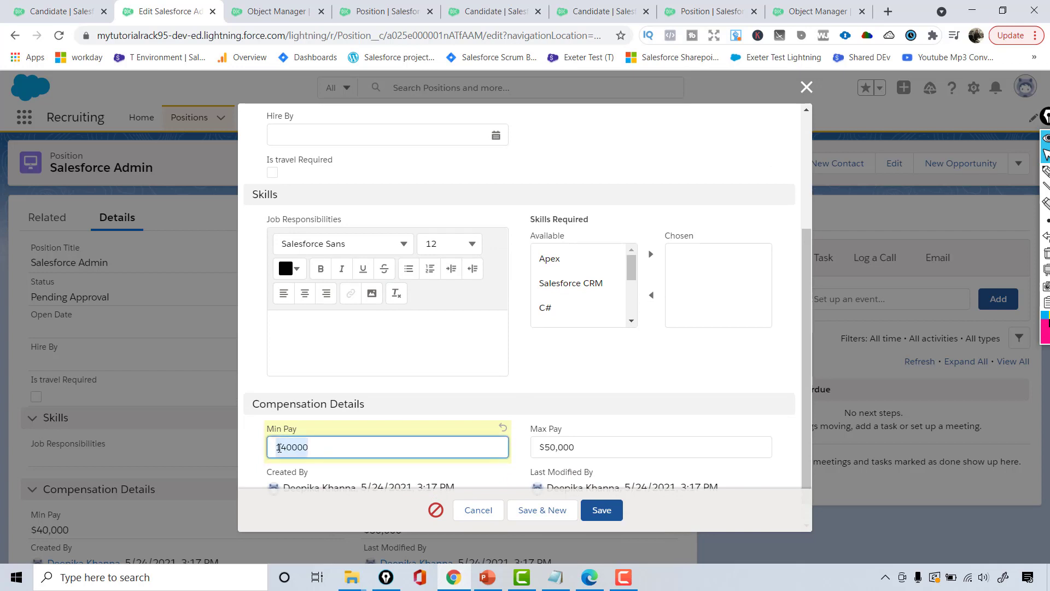
pyautogui.click(279, 448)
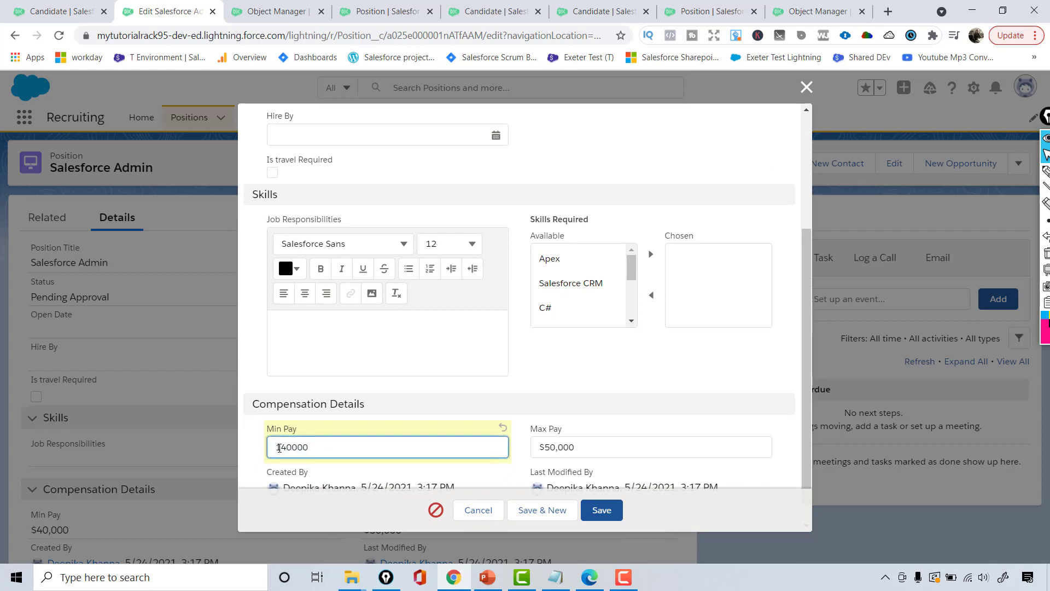
pyautogui.press('BackSpace')
# Step: Reload the Position object's validation rules in Setup and open the Max_Pay_Greater_than_min_Pay rule
pyautogui.click(378, 7)
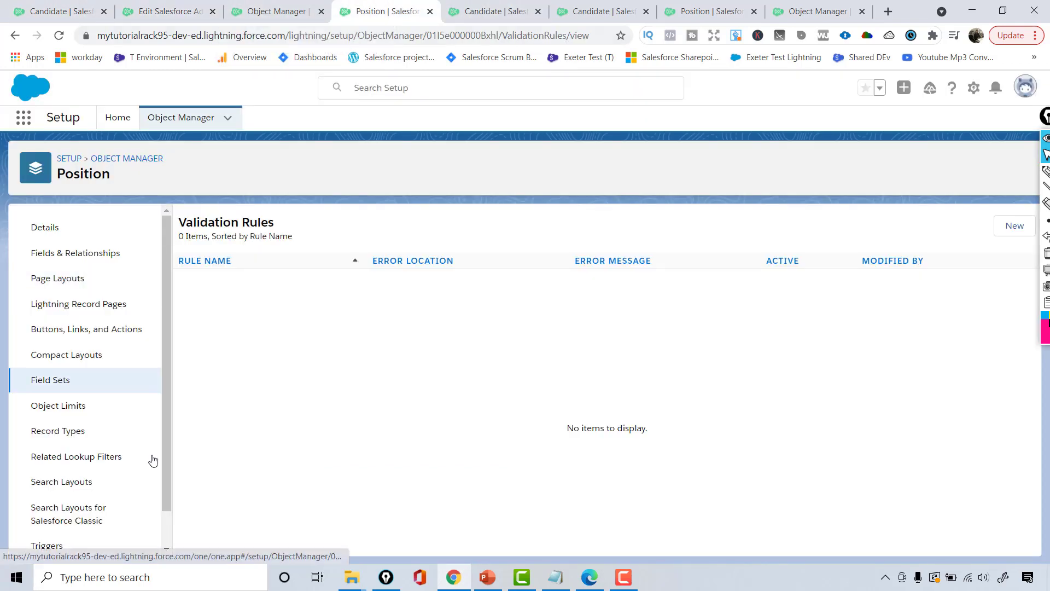
pyautogui.moveTo(163, 468); pyautogui.dragTo(84, 535)
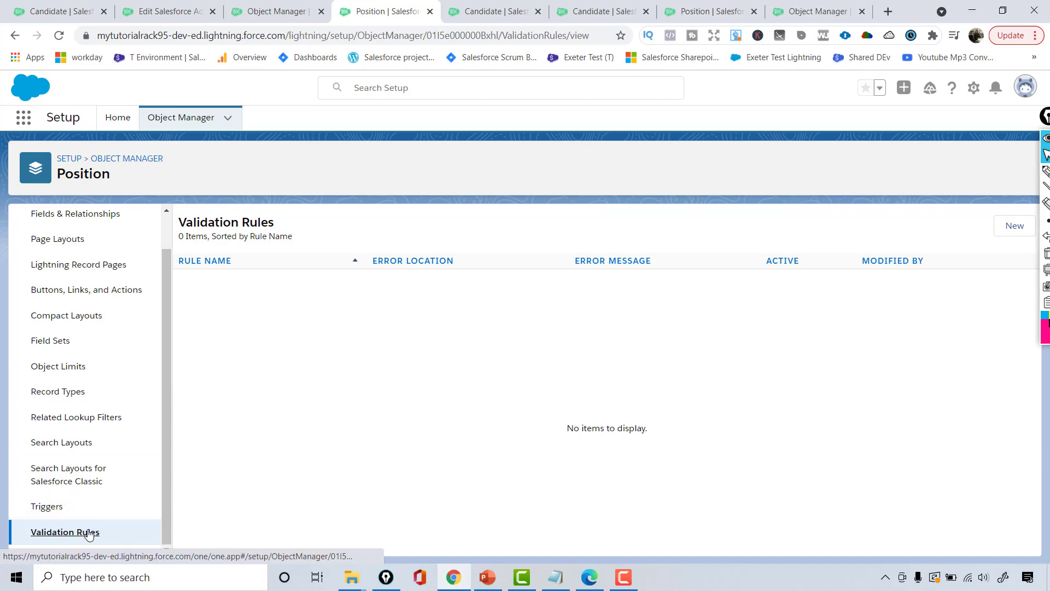
pyautogui.click(525, 35)
pyautogui.press('Return')
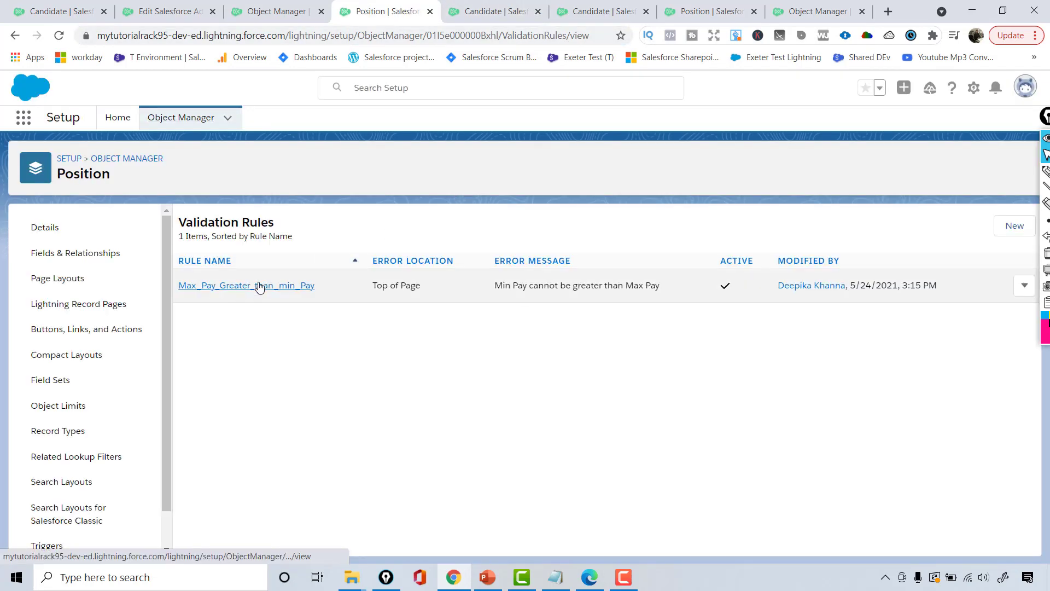
pyautogui.click(259, 285)
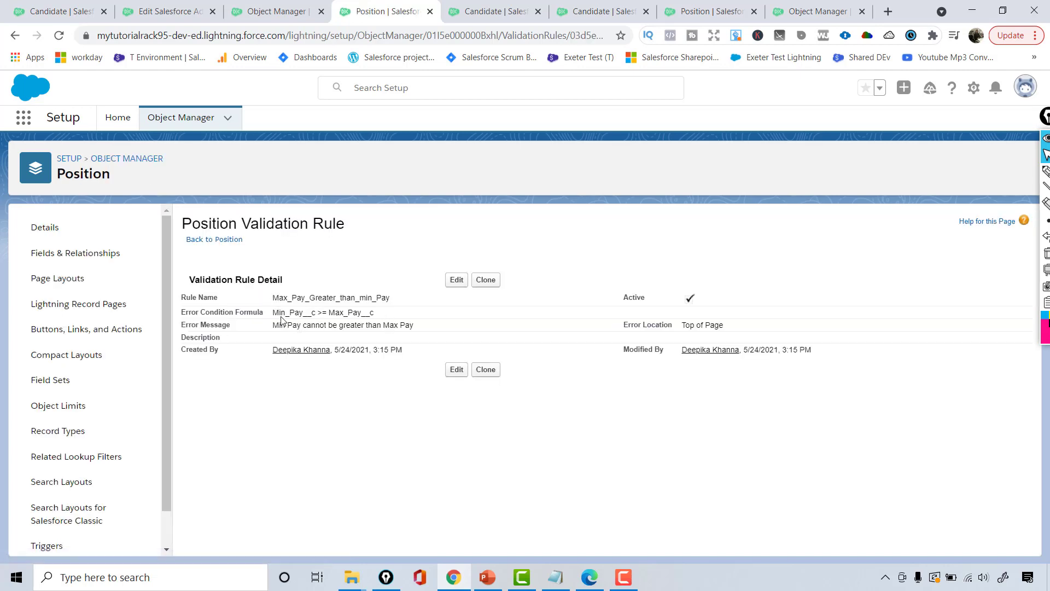
# Step: Examine the validation rule's error condition formula alongside its error message and error location
pyautogui.moveTo(276, 314); pyautogui.dragTo(375, 310)
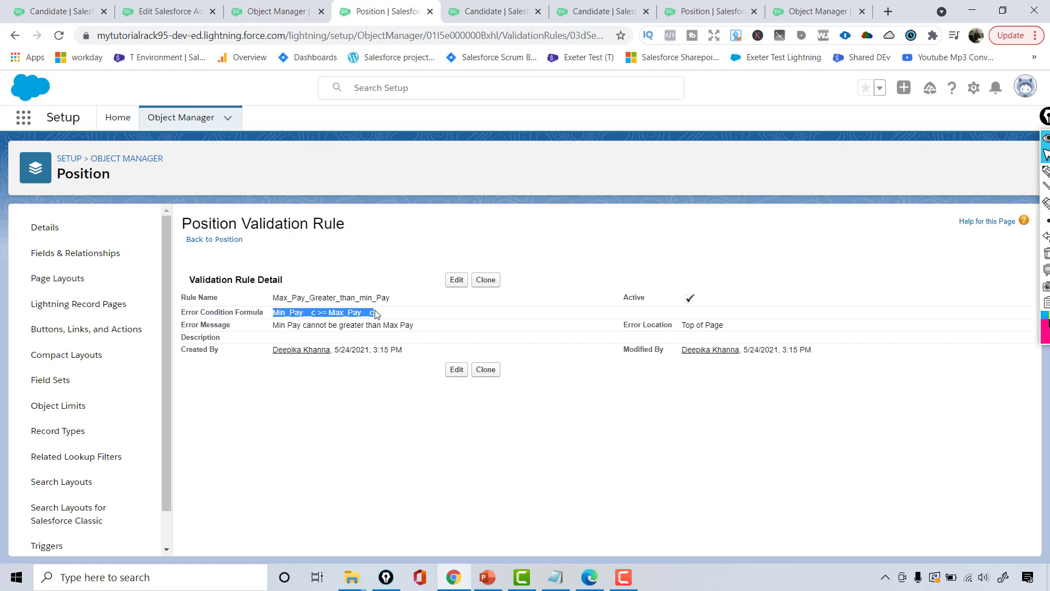
pyautogui.moveTo(273, 325); pyautogui.dragTo(735, 325)
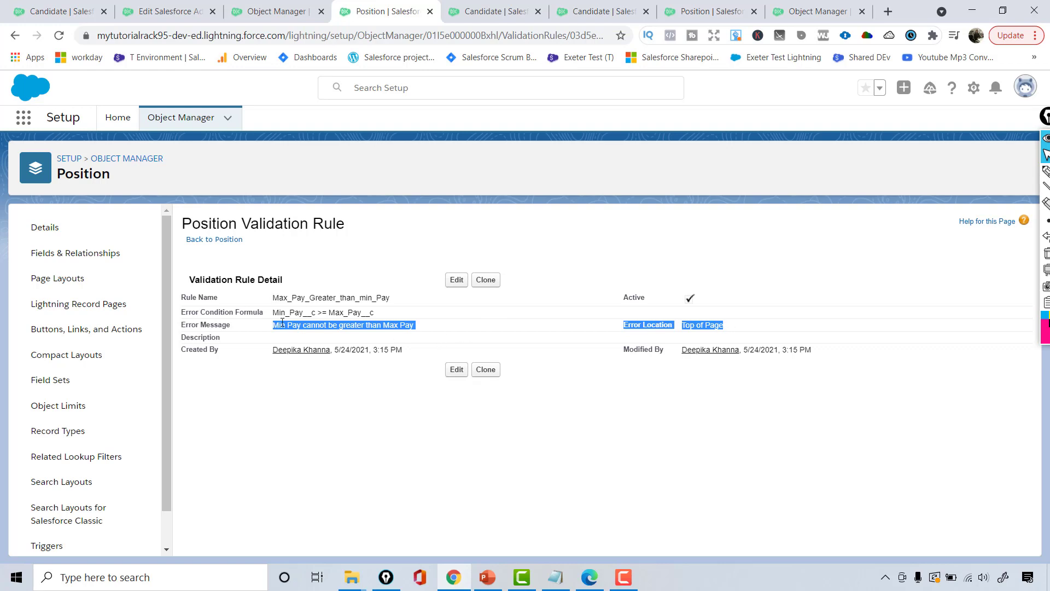
pyautogui.moveTo(273, 315); pyautogui.dragTo(372, 311)
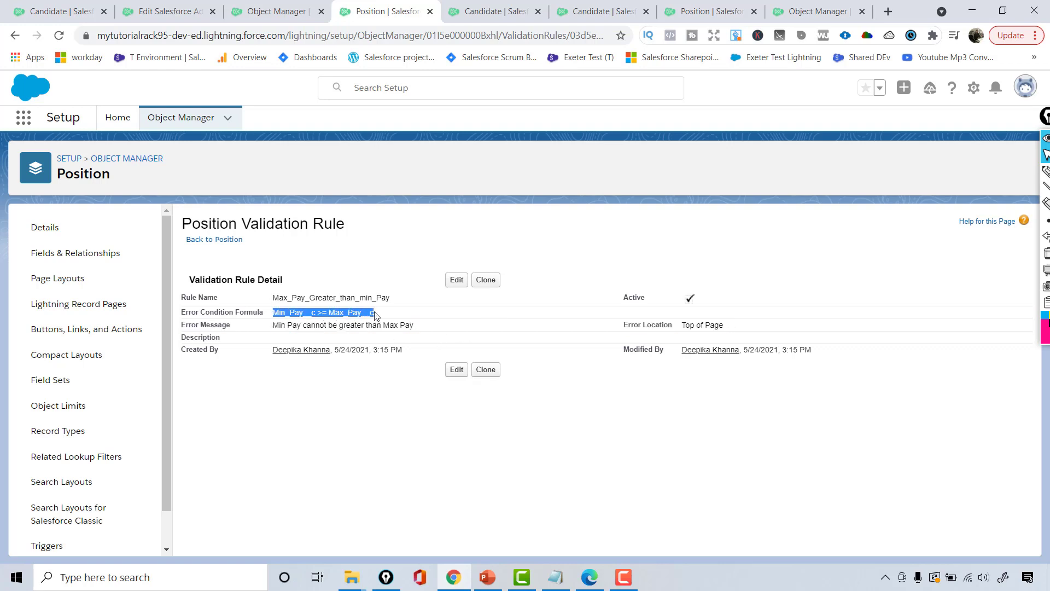
pyautogui.doubleClick(298, 310)
pyautogui.click(286, 324)
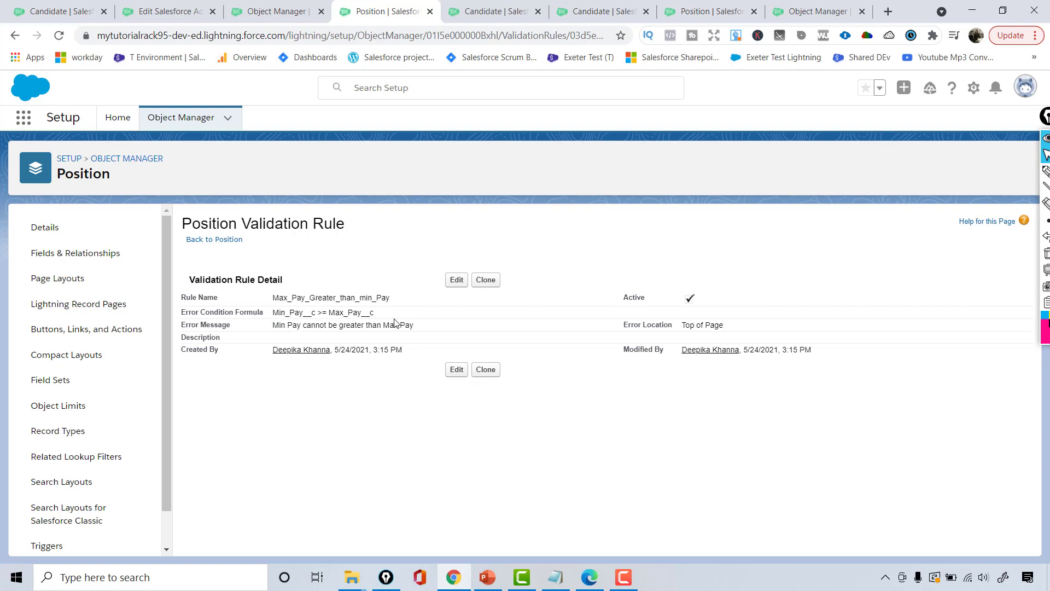
pyautogui.moveTo(181, 324); pyautogui.dragTo(280, 324)
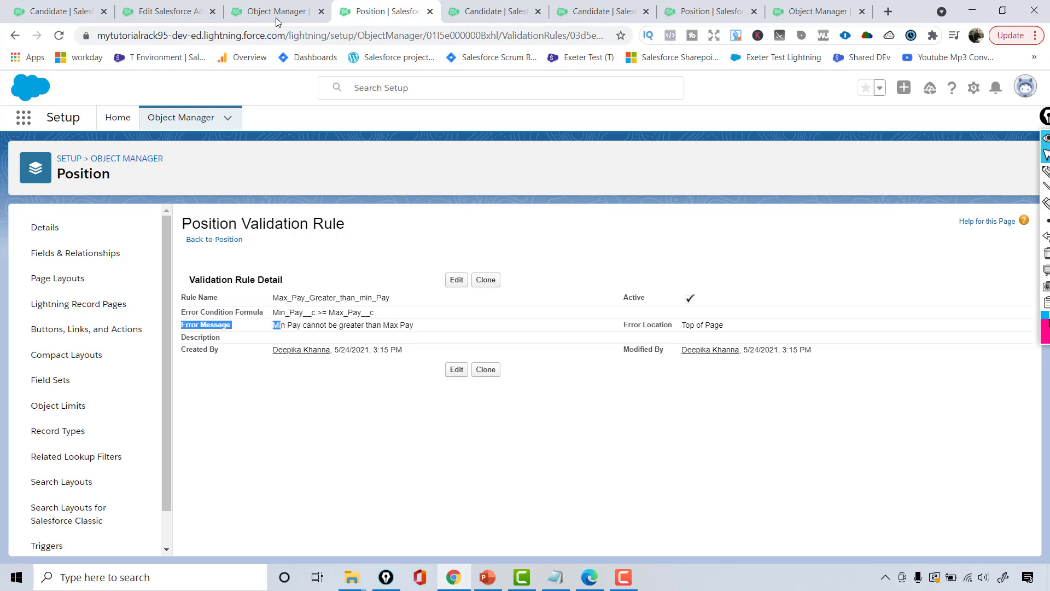
# Step: In the Salesforce Admin edit form, set Max Pay to 40000, try to save with equal pay values, and discard the edit
pyautogui.click(186, 4)
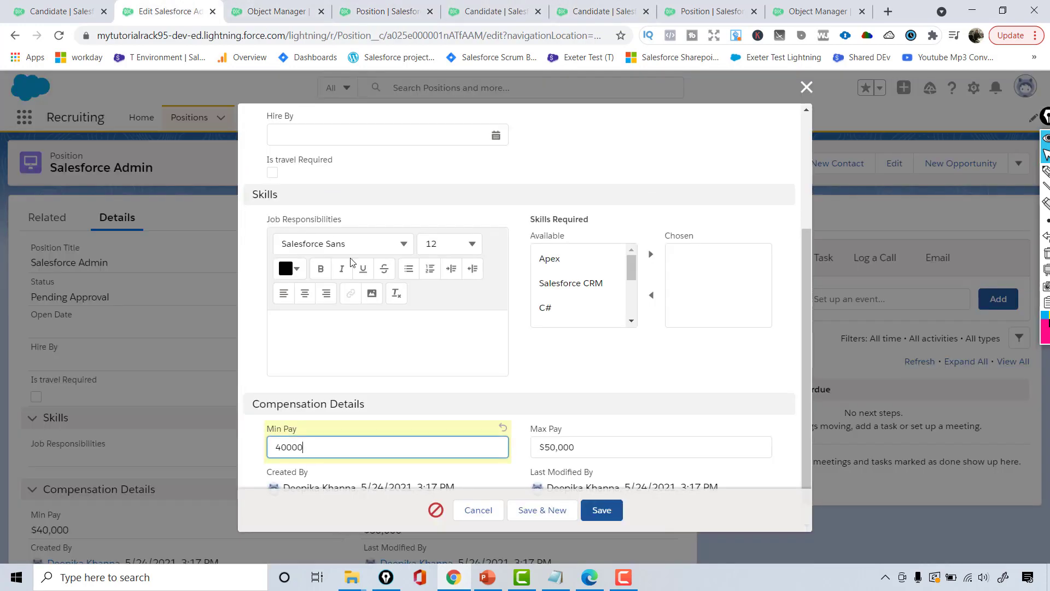
pyautogui.click(548, 444)
pyautogui.press('BackSpace')
pyautogui.write('40000')
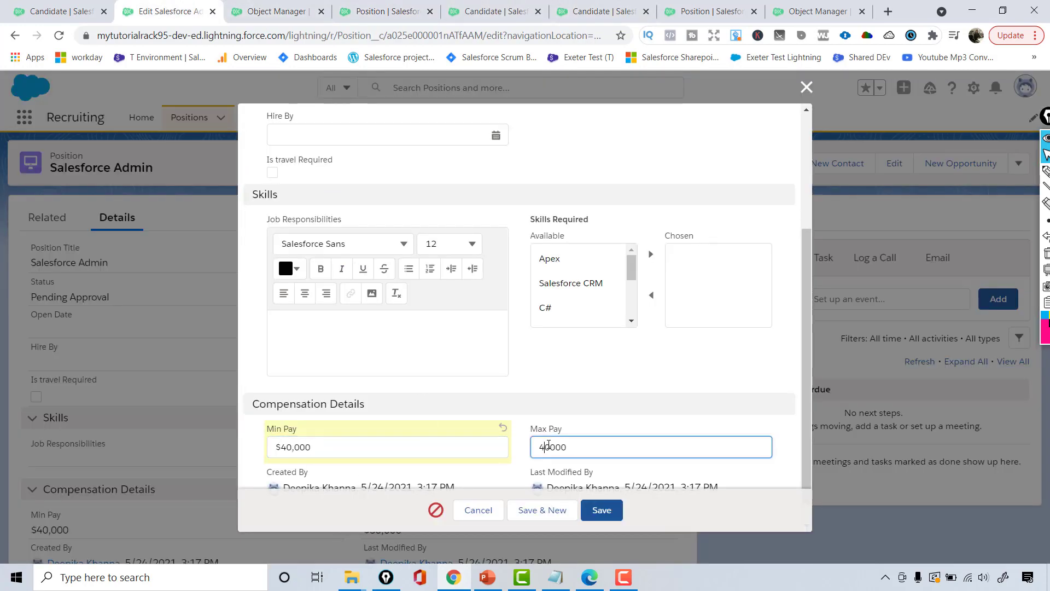
pyautogui.click(622, 506)
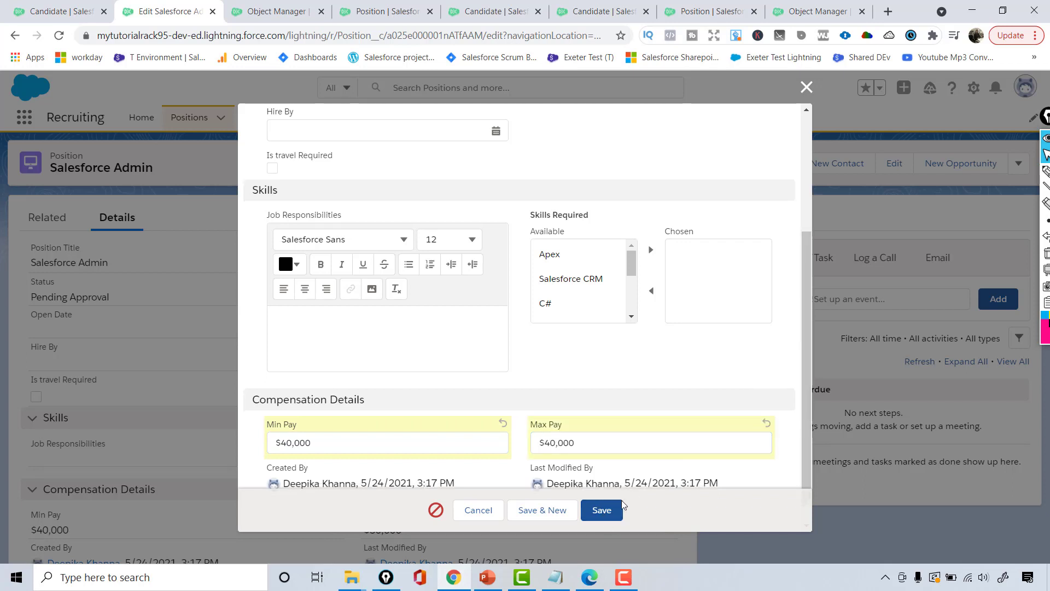
pyautogui.click(601, 511)
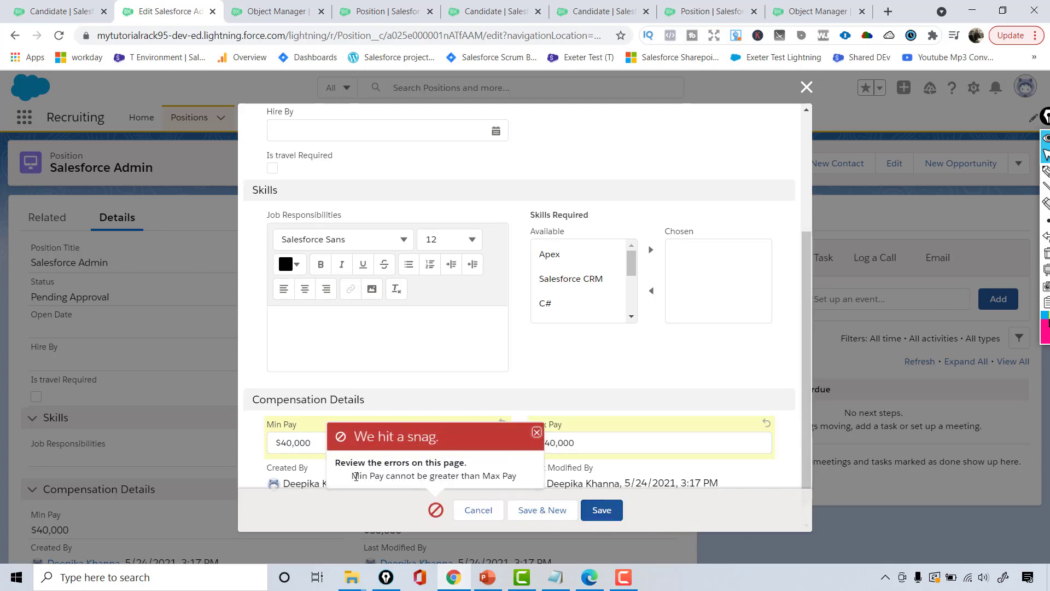
pyautogui.moveTo(356, 477); pyautogui.dragTo(514, 474)
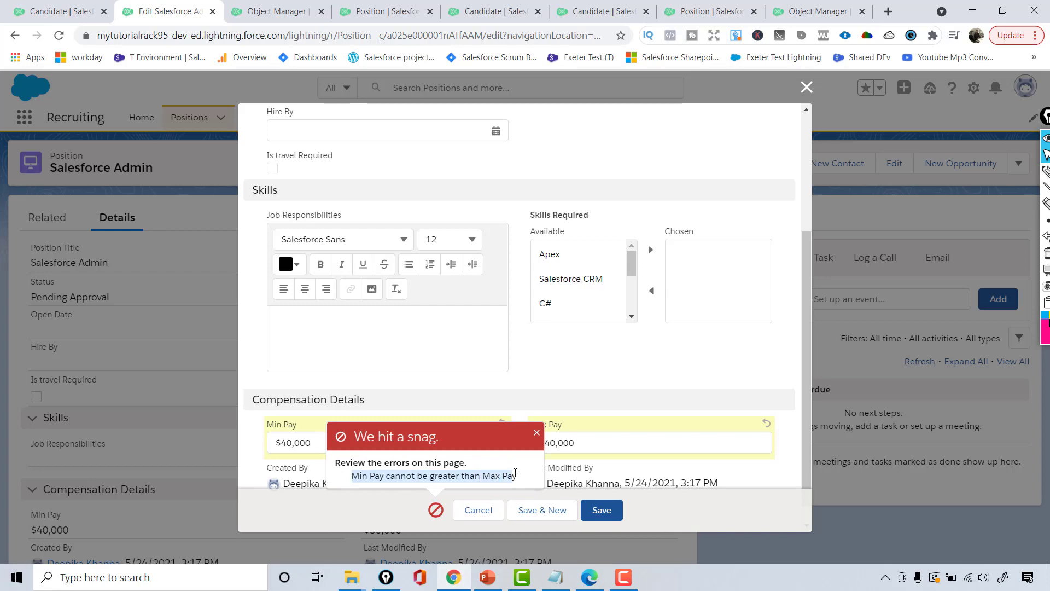
pyautogui.click(536, 432)
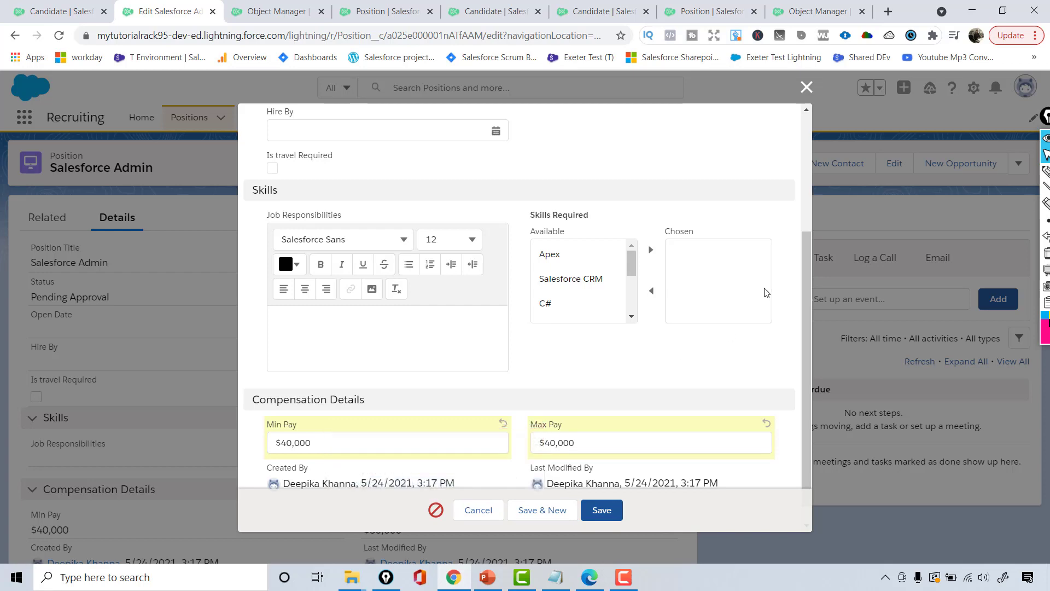
pyautogui.click(805, 87)
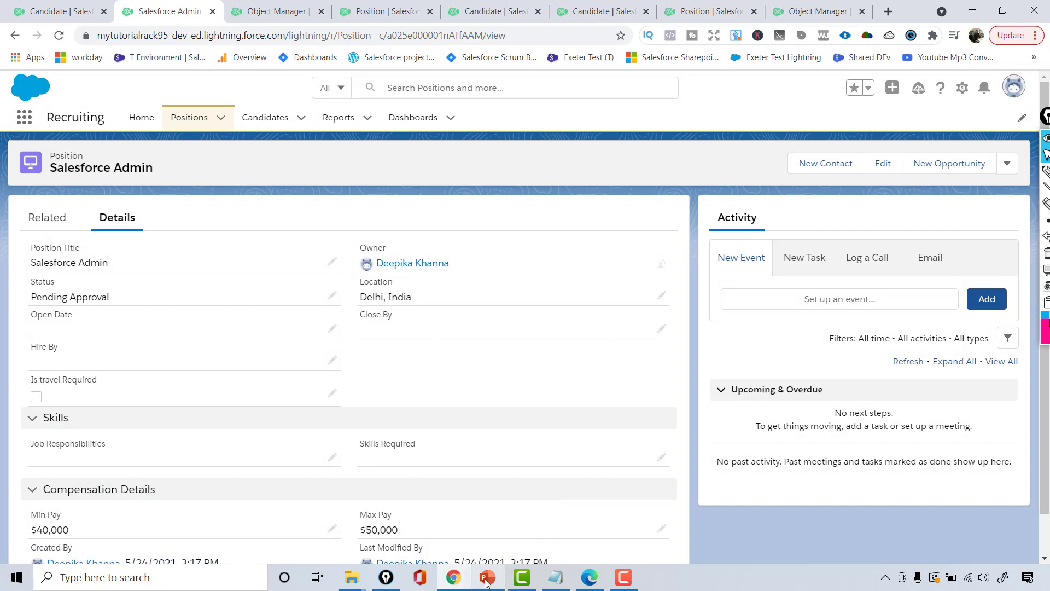
# Step: Switch to the PowerPoint slide show to review the list of validation rules to create
pyautogui.moveTo(486, 581)
pyautogui.click(509, 539)
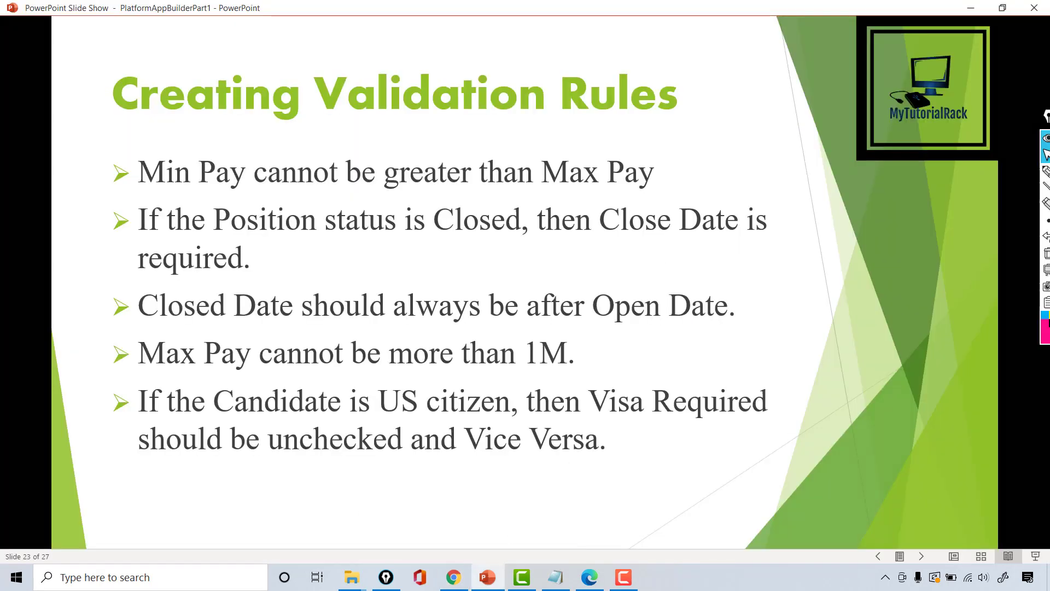